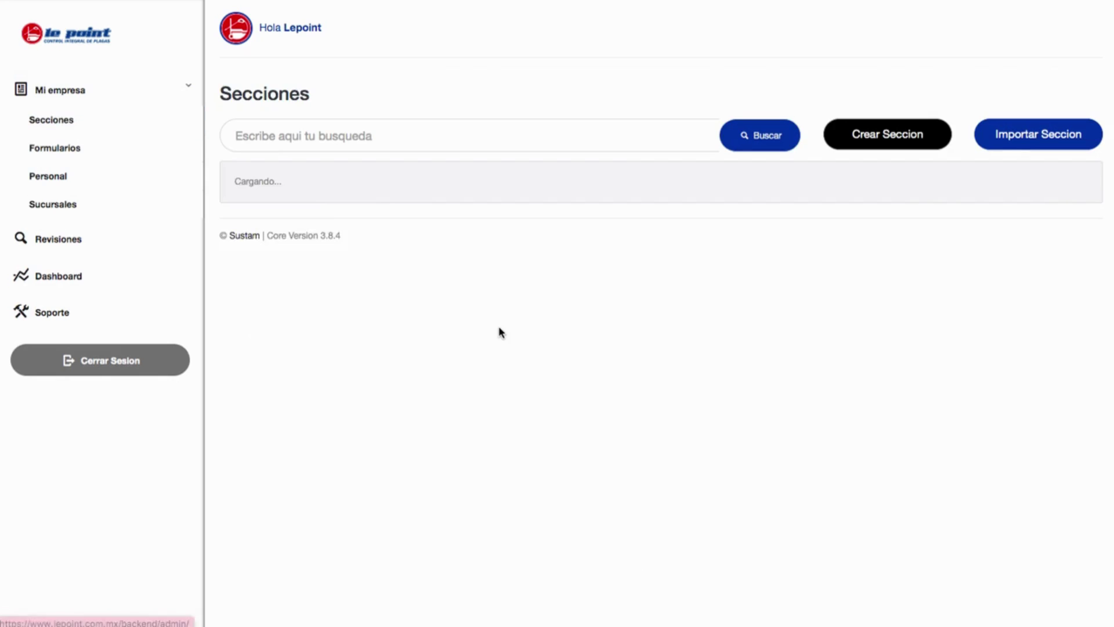
# Find SANITARIOS AREA DE PRODUCCION in the Secciones list and open its Editar dialog.
pyautogui.scroll(-8, 500, 331)
pyautogui.scroll(-5, 500, 331)
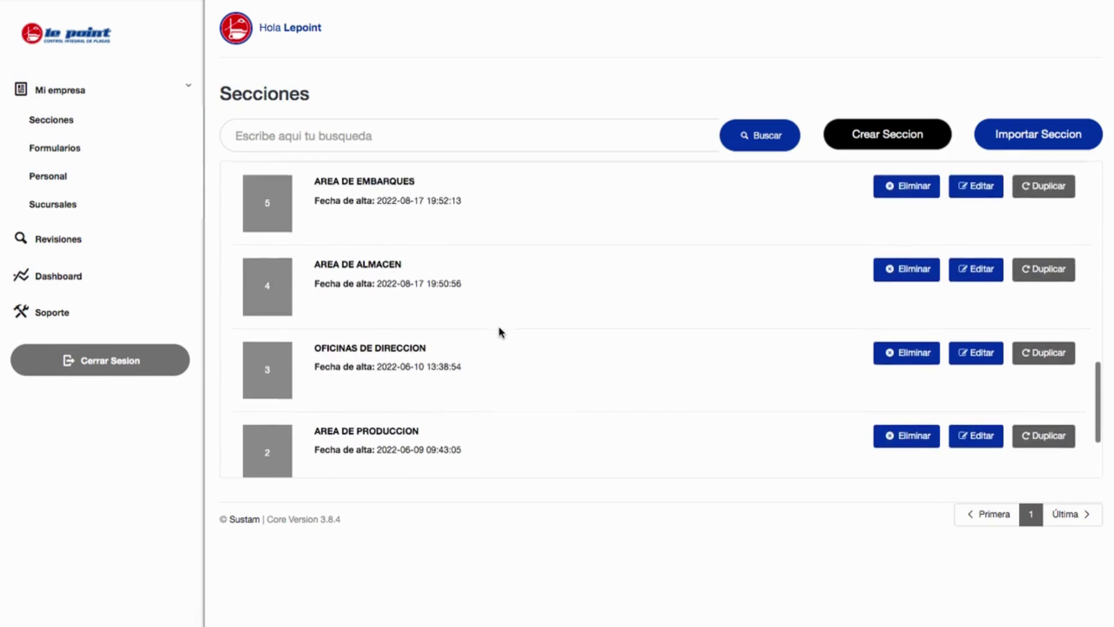
pyautogui.scroll(3, 500, 331)
pyautogui.scroll(-3, 500, 331)
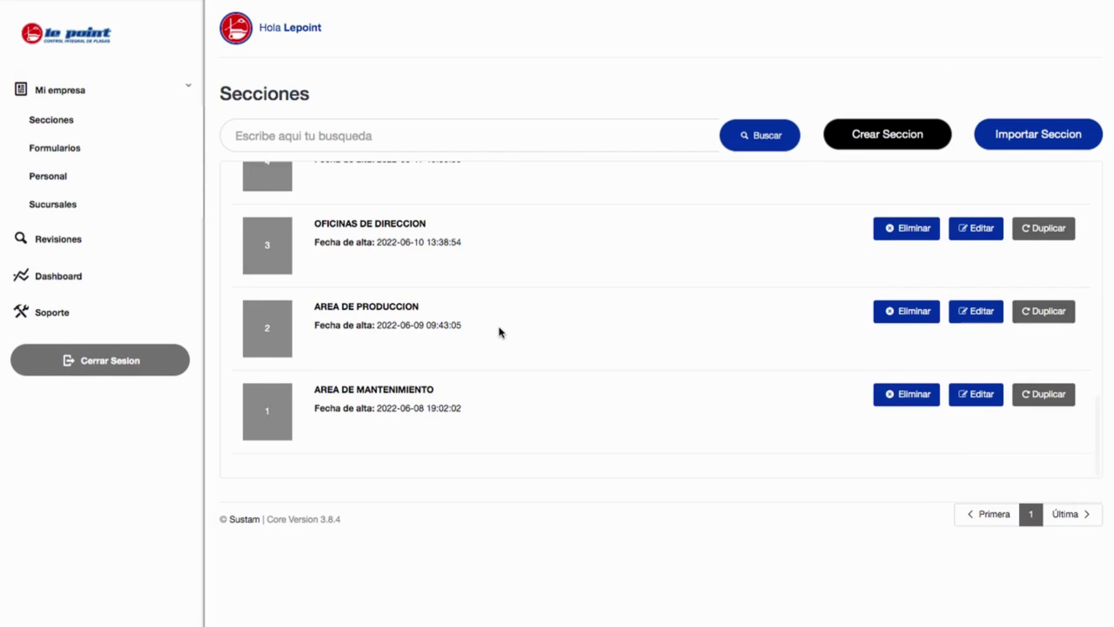
pyautogui.scroll(8, 499, 331)
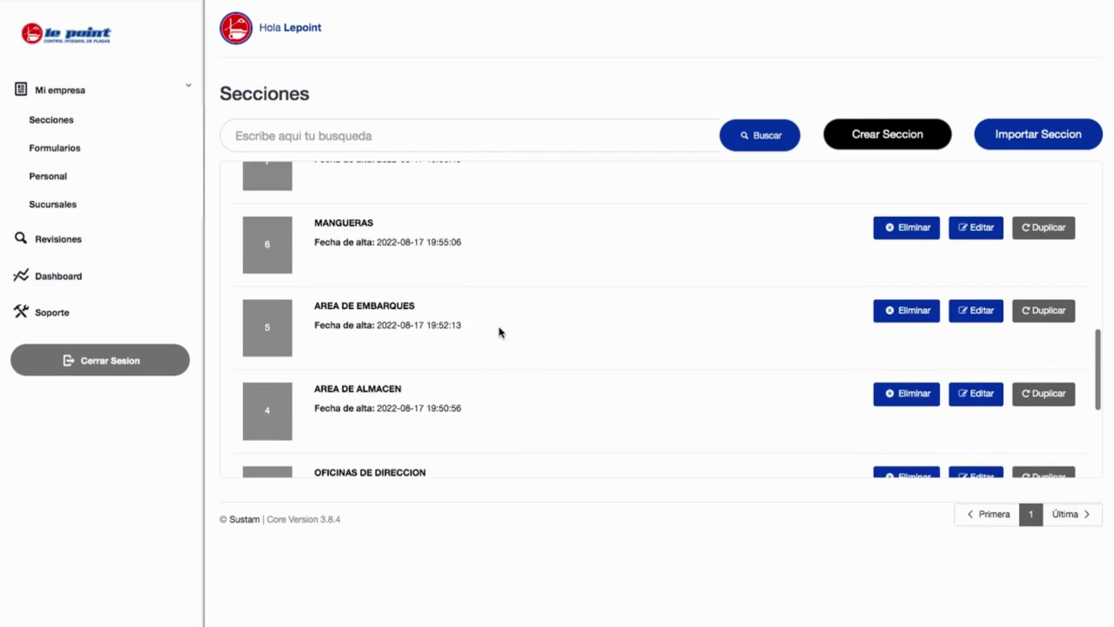
pyautogui.scroll(3, 500, 331)
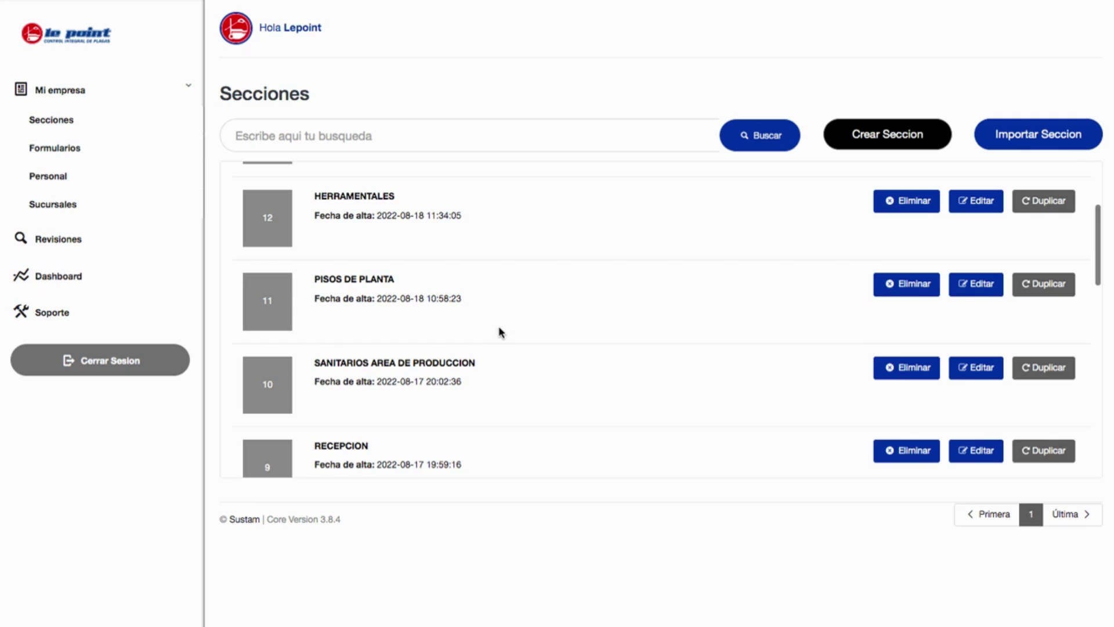
pyautogui.moveTo(313, 364); pyautogui.dragTo(509, 372)
pyautogui.click(987, 365)
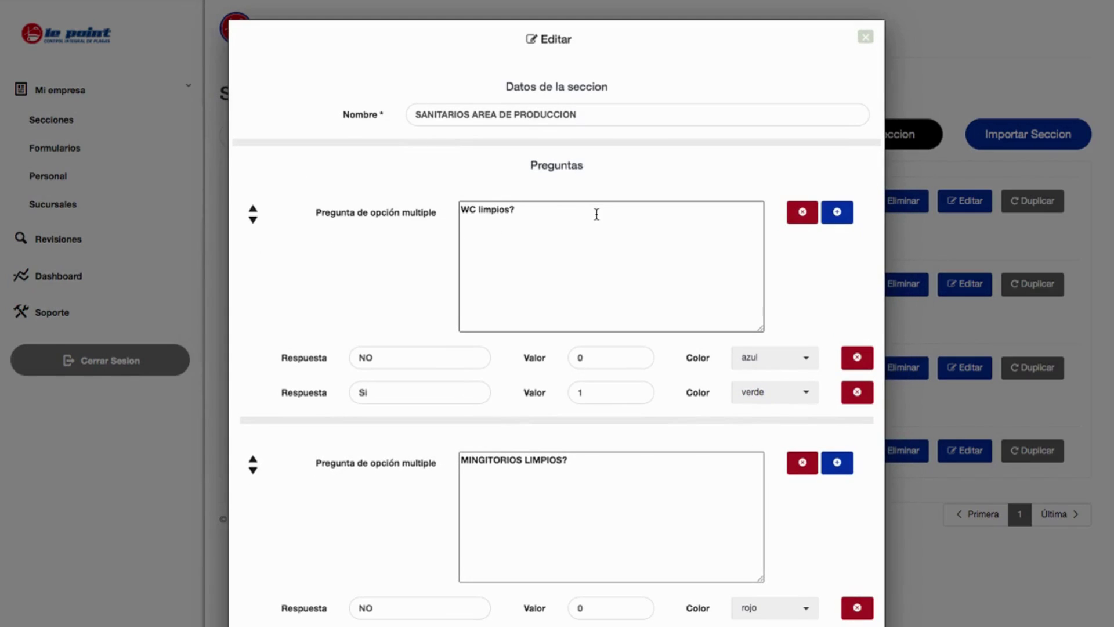
# Add an open question and a multiple-choice question with two extra answer options.
pyautogui.scroll(-2, 552, 276)
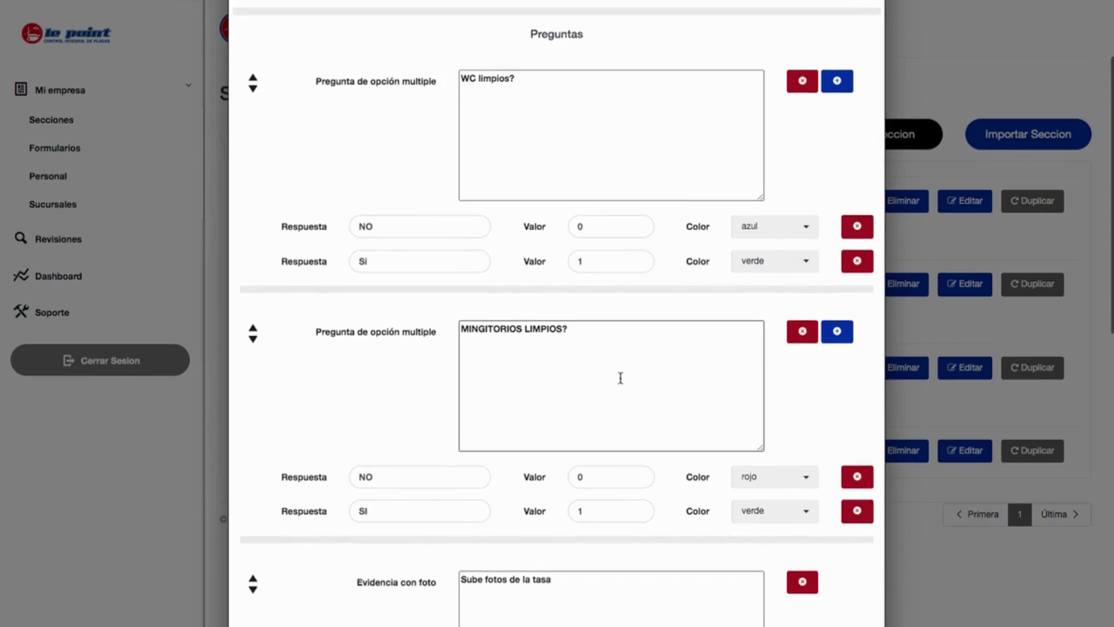
pyautogui.scroll(-4, 620, 378)
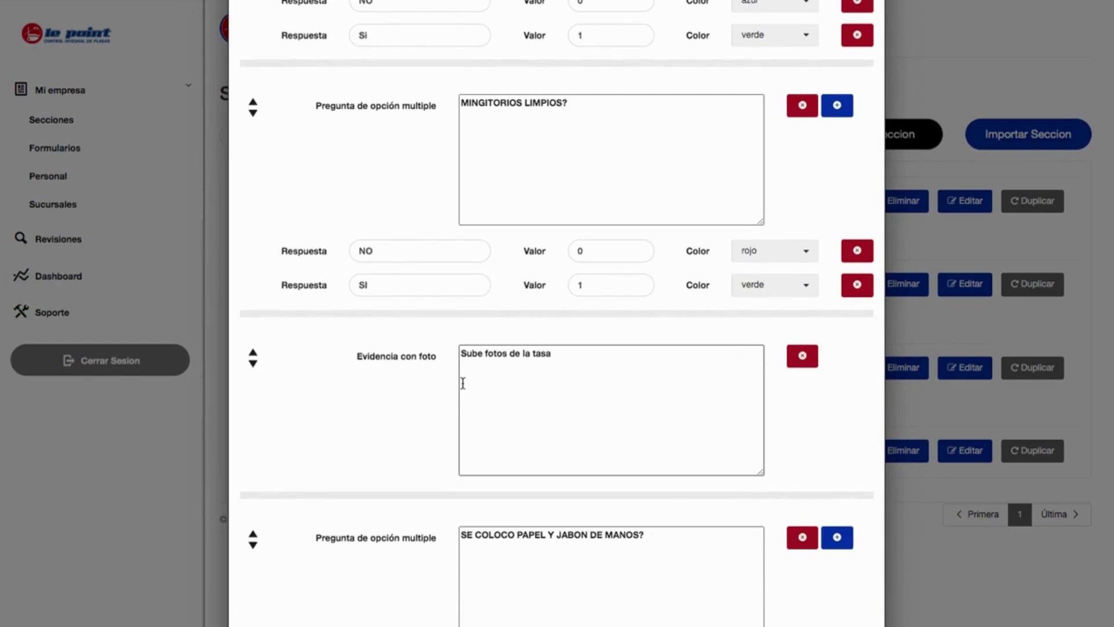
pyautogui.scroll(-3, 507, 385)
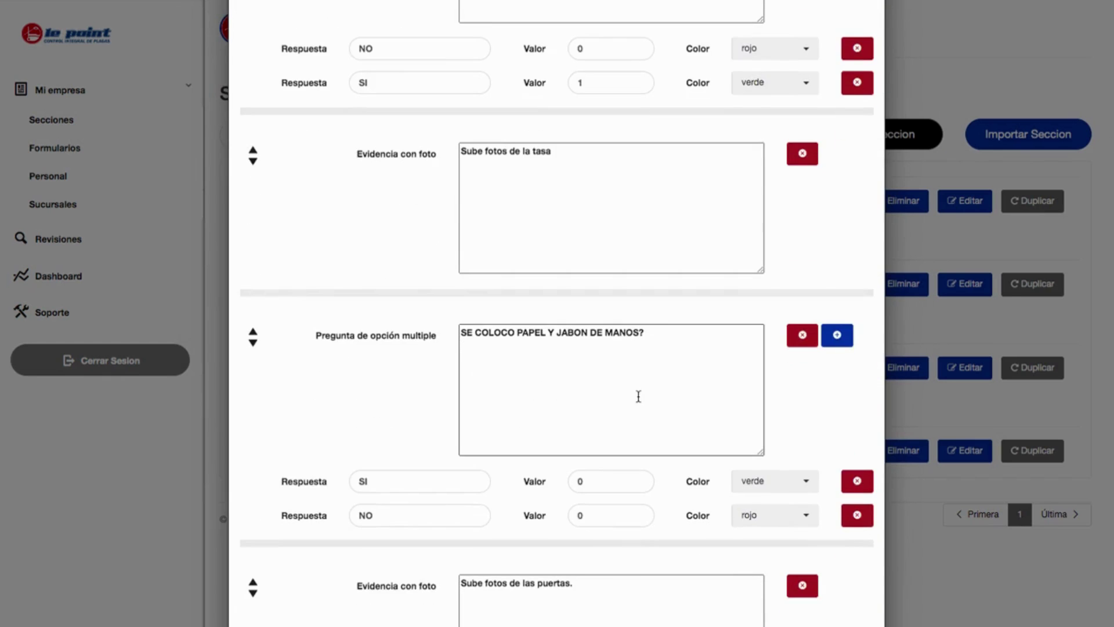
pyautogui.scroll(-4, 639, 395)
pyautogui.scroll(14, 620, 394)
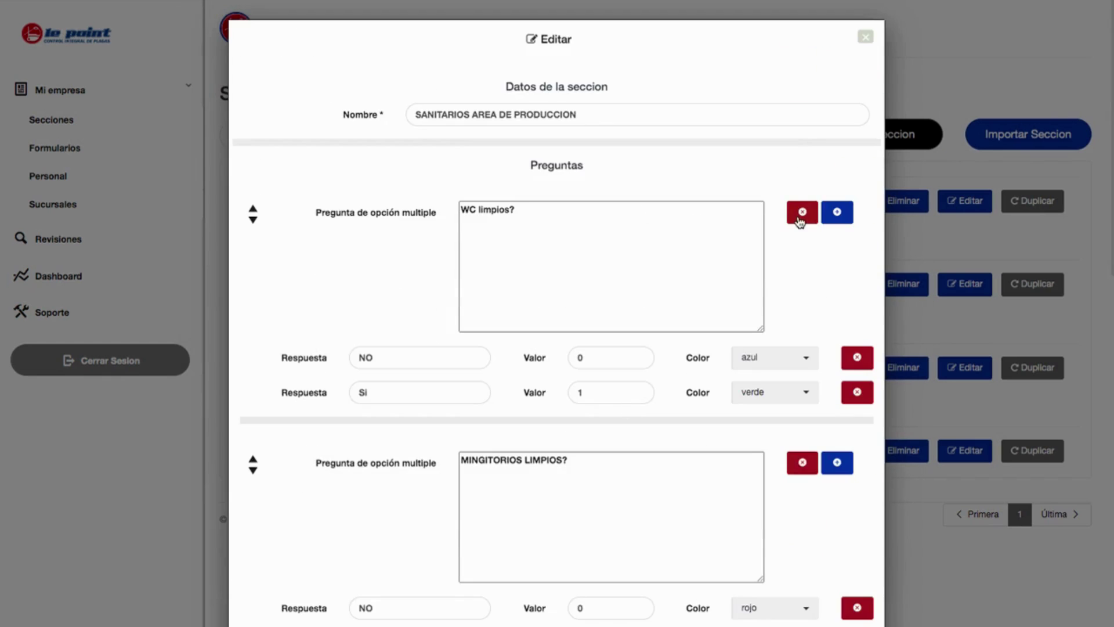
pyautogui.scroll(-5, 801, 219)
pyautogui.scroll(-8, 800, 222)
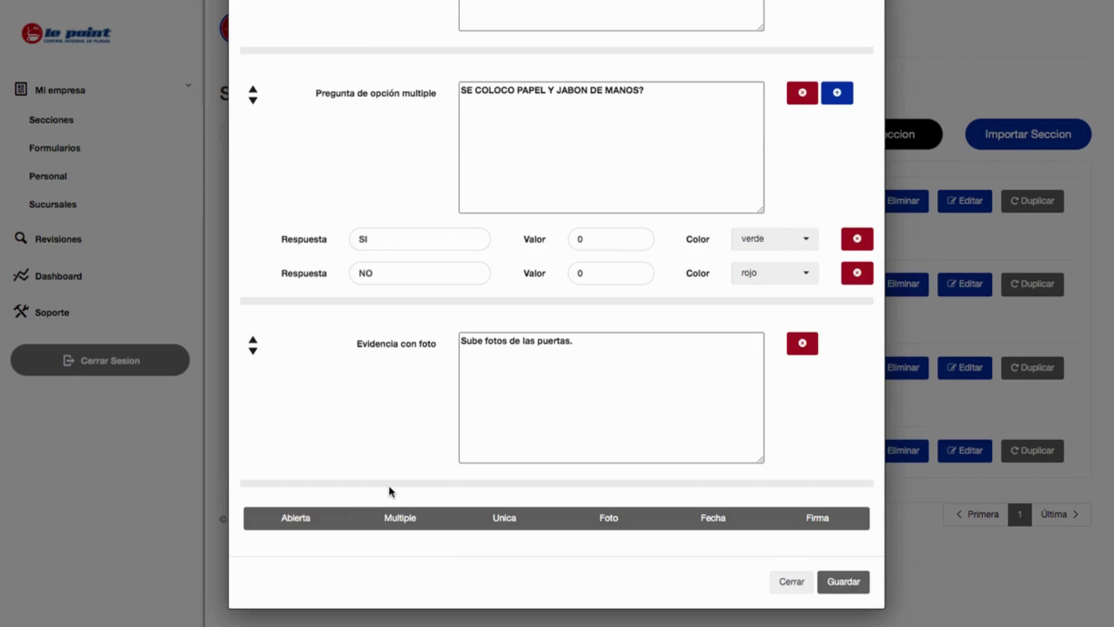
pyautogui.click(301, 522)
pyautogui.scroll(-3, 300, 518)
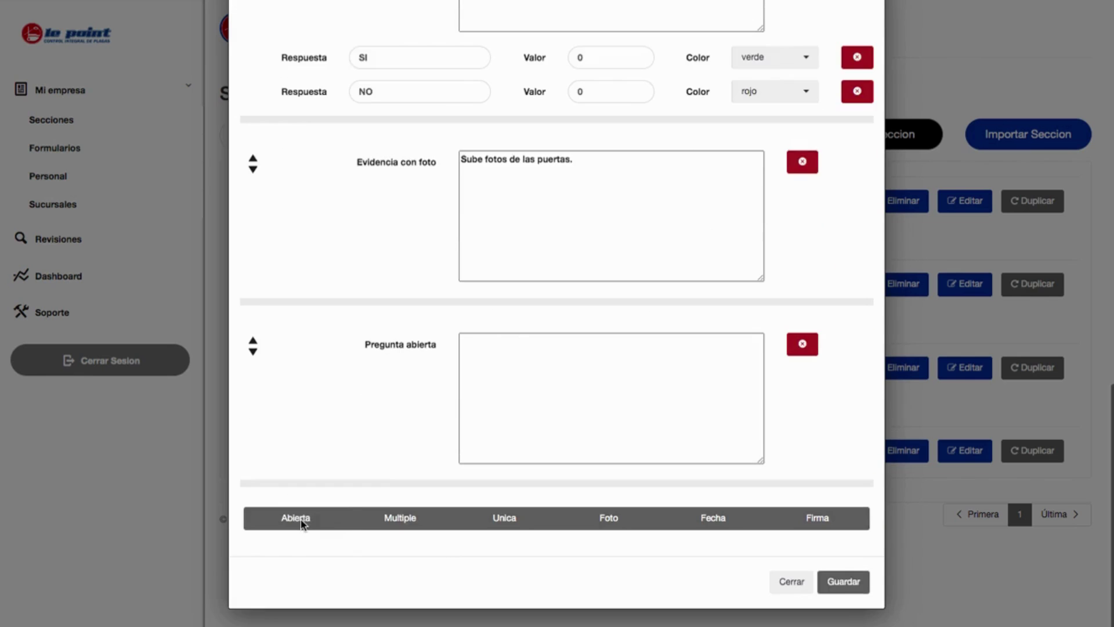
pyautogui.click(386, 519)
pyautogui.scroll(-3, 384, 517)
pyautogui.scroll(-2, 383, 519)
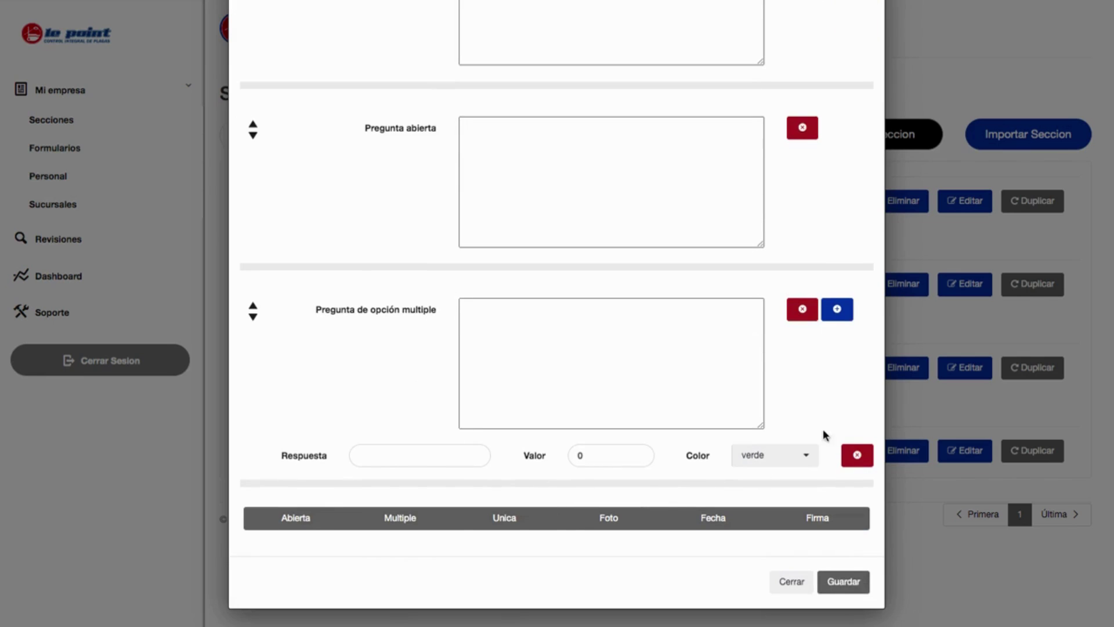
pyautogui.click(838, 316)
pyautogui.click(838, 317)
pyautogui.click(838, 317)
# Add single-choice, photo, date and signature questions, then close the section editor.
pyautogui.scroll(-3, 755, 380)
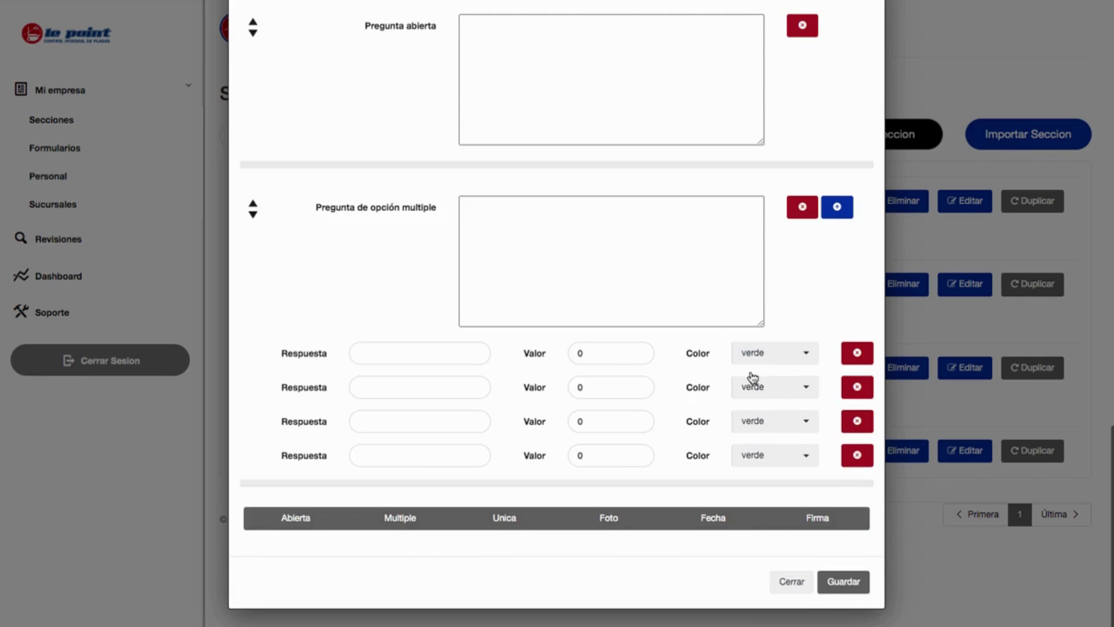
pyautogui.click(505, 521)
pyautogui.scroll(-3, 505, 521)
pyautogui.click(607, 517)
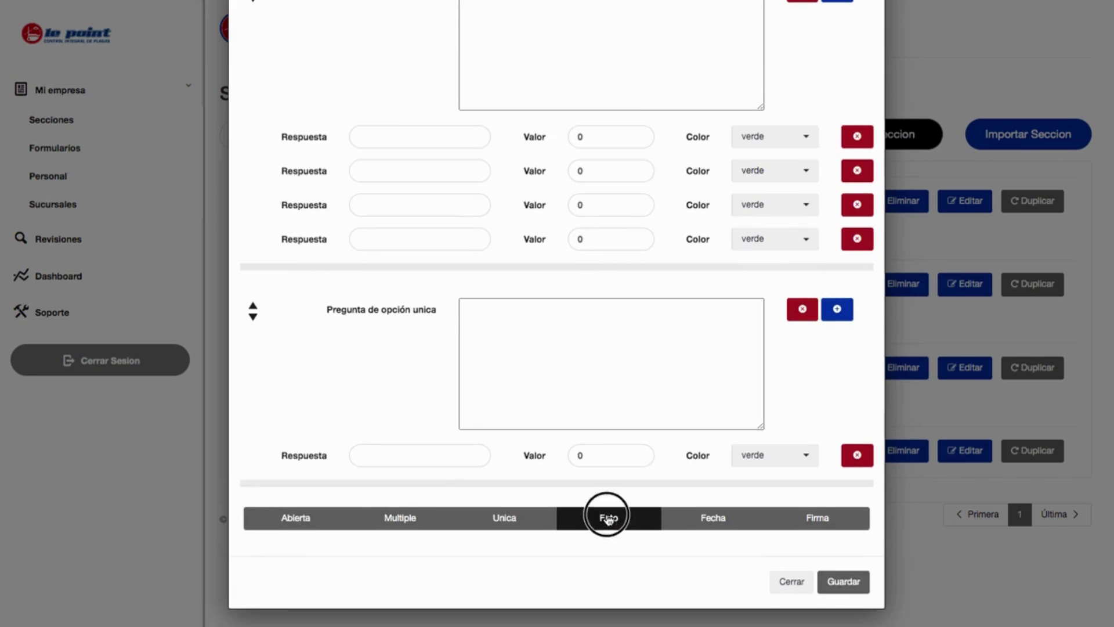
pyautogui.scroll(-3, 607, 515)
pyautogui.click(714, 518)
pyautogui.scroll(-3, 716, 519)
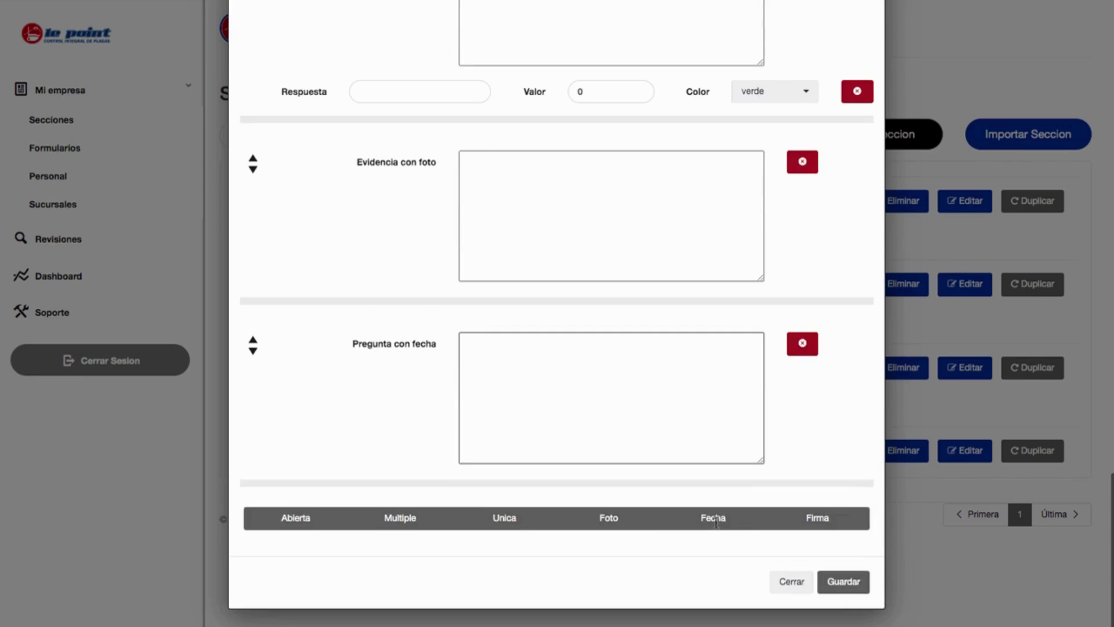
pyautogui.click(799, 525)
pyautogui.scroll(-3, 619, 437)
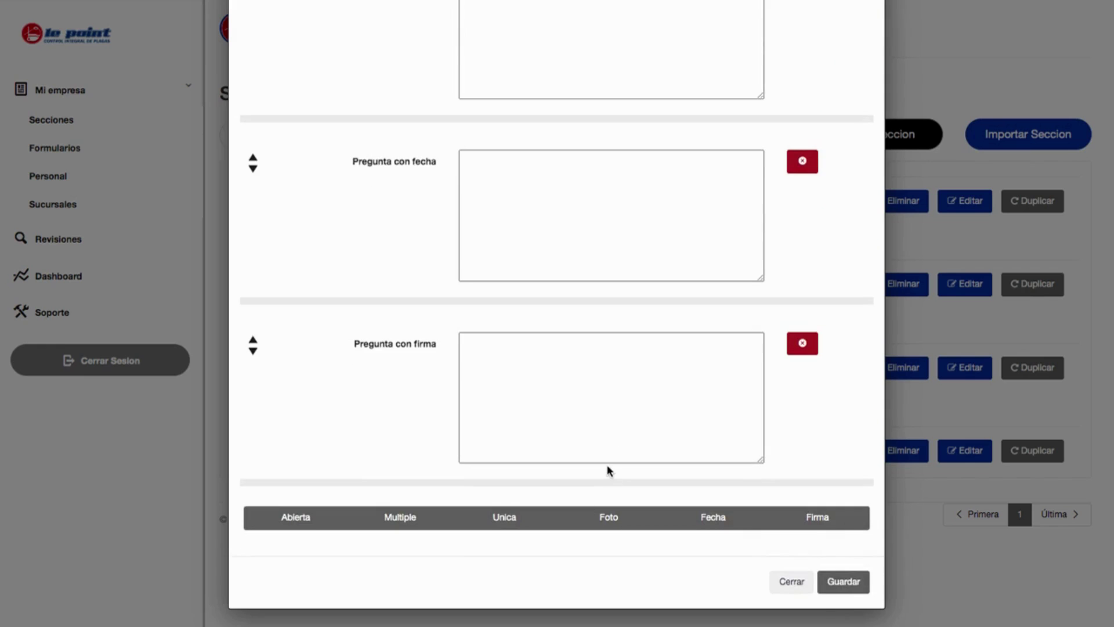
pyautogui.click(781, 577)
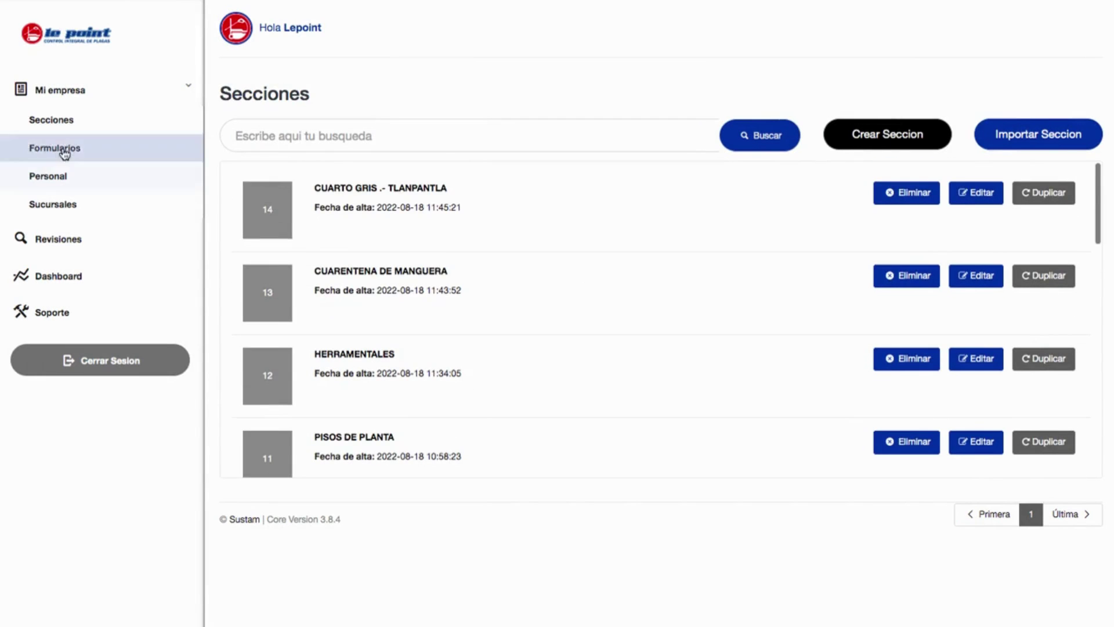
# Go to Formularios and open the Auditoria de varios formularios form for editing.
pyautogui.click(76, 150)
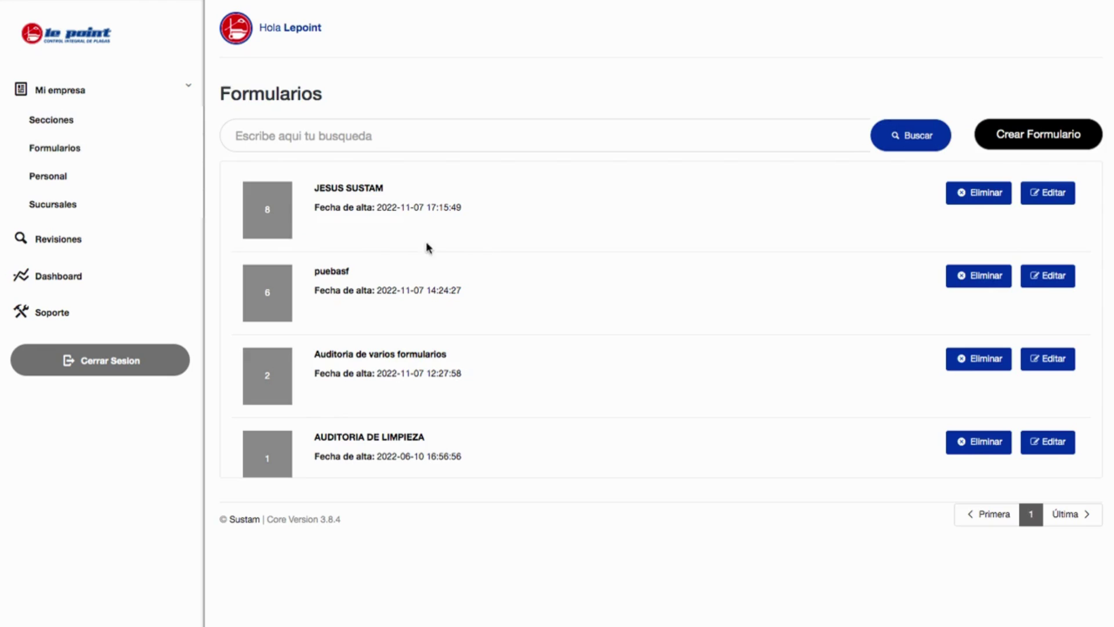
pyautogui.scroll(-1, 452, 351)
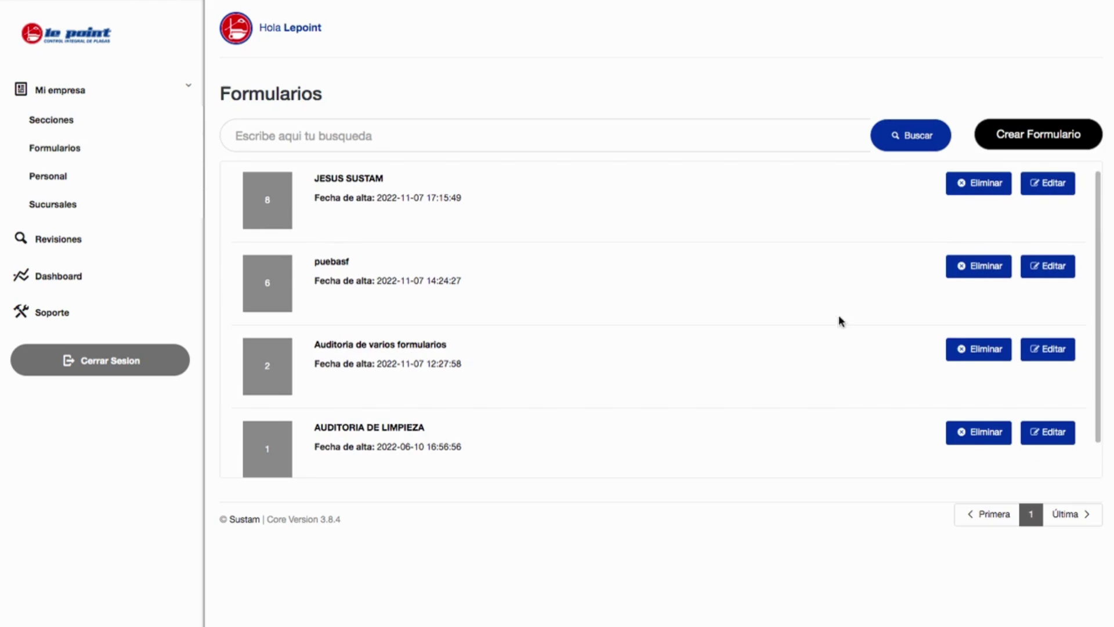
pyautogui.click(1044, 357)
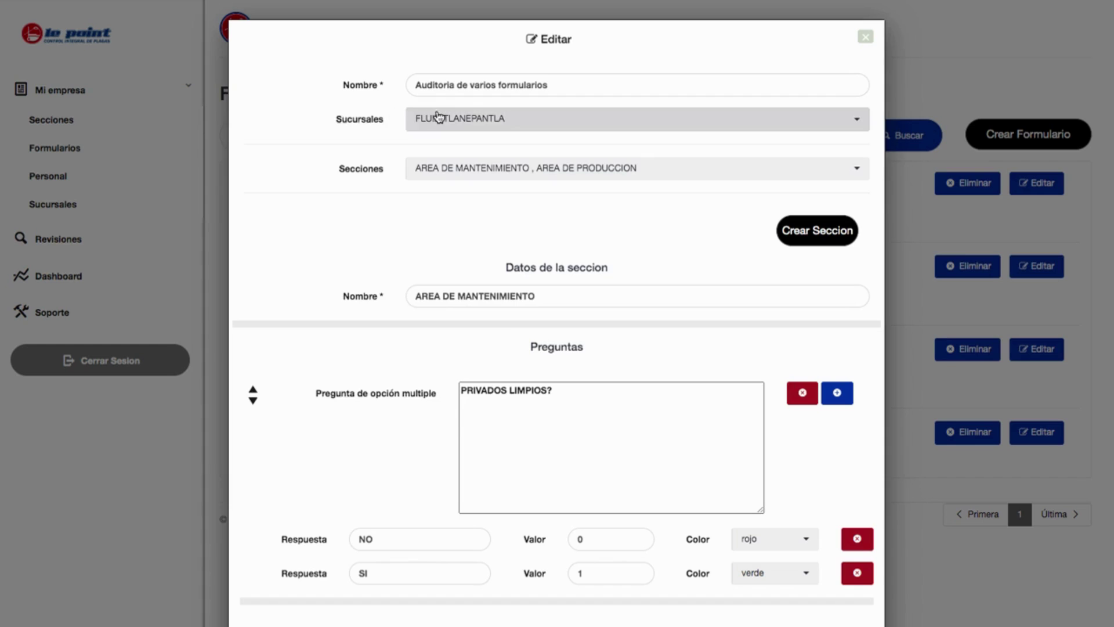
# Tick OFICINAS DE DIRECCION, AREA DE ALMACEN and AREA DE EMBARQUES under Secciones and close the editor.
pyautogui.click(490, 167)
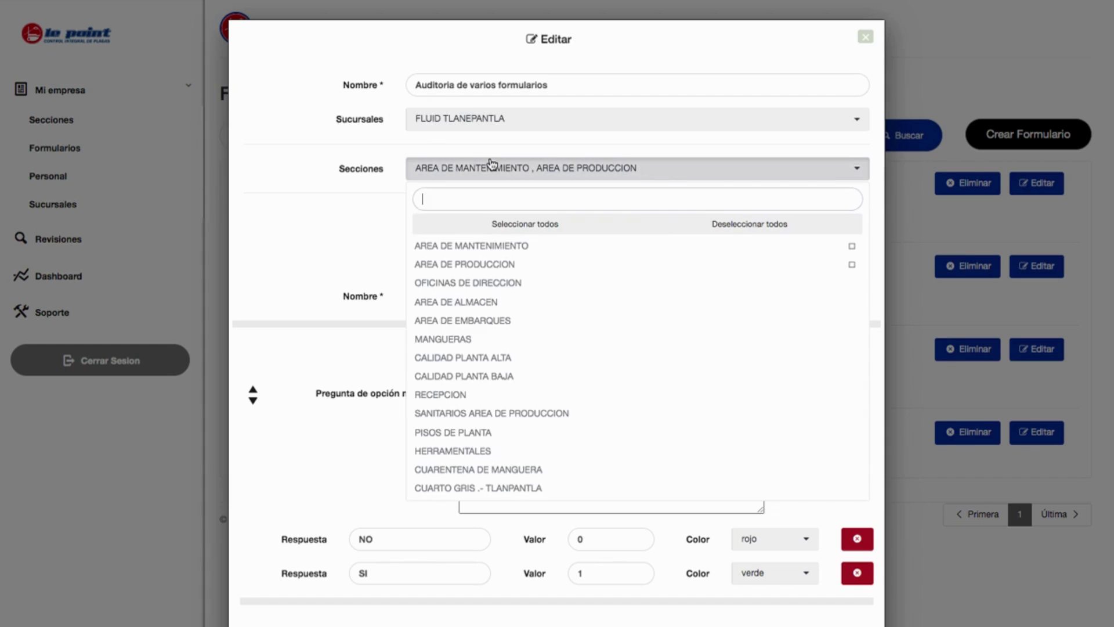
pyautogui.click(490, 283)
pyautogui.click(489, 303)
pyautogui.click(484, 321)
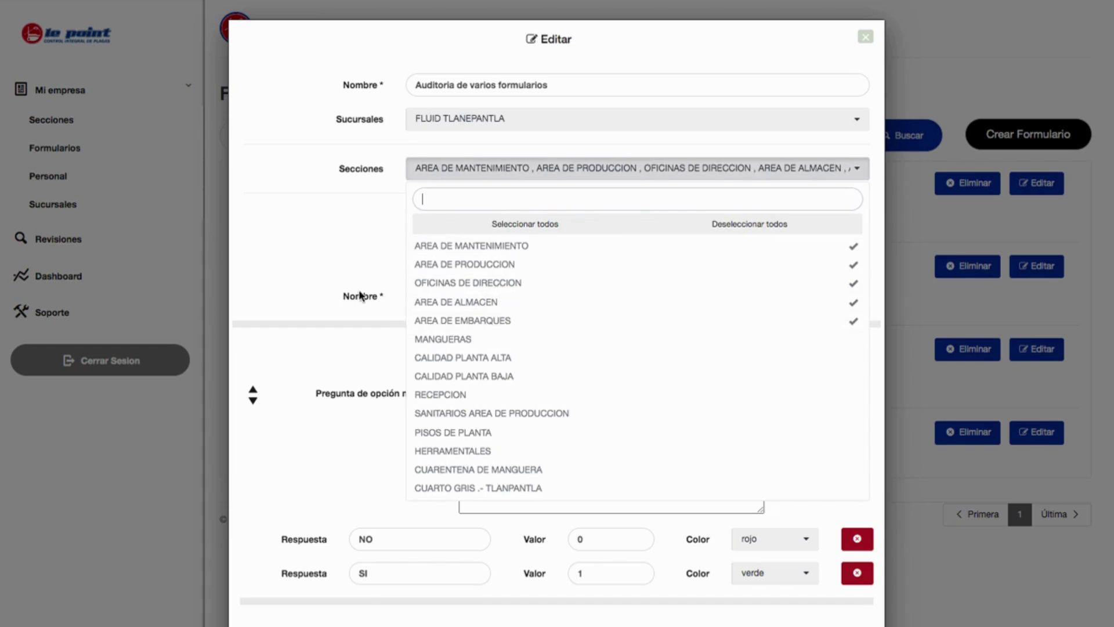
pyautogui.click(549, 344)
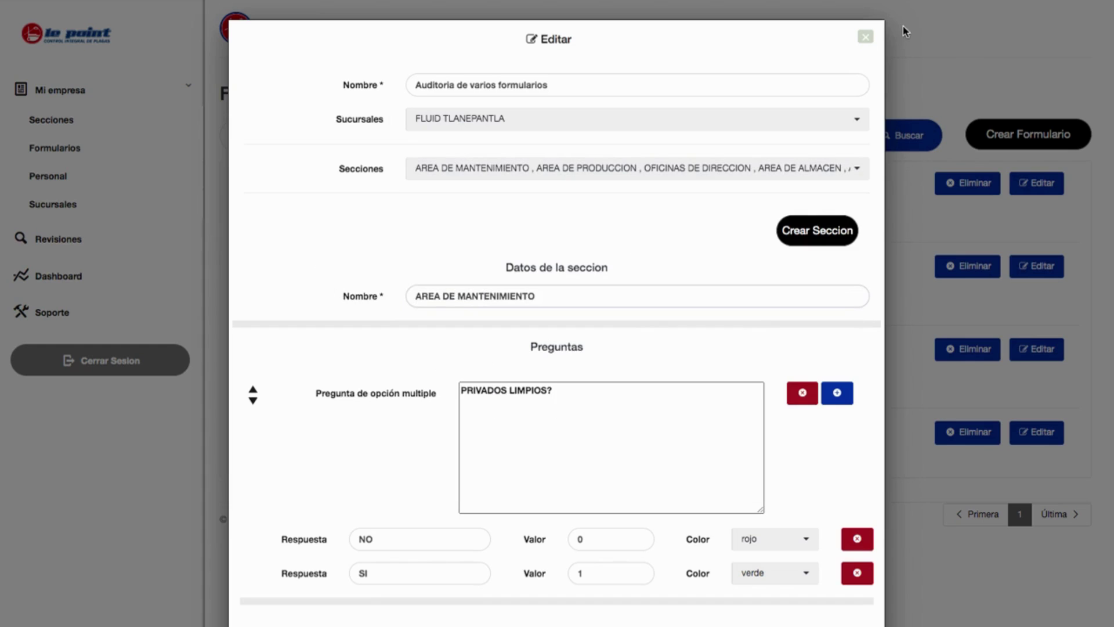
pyautogui.click(864, 38)
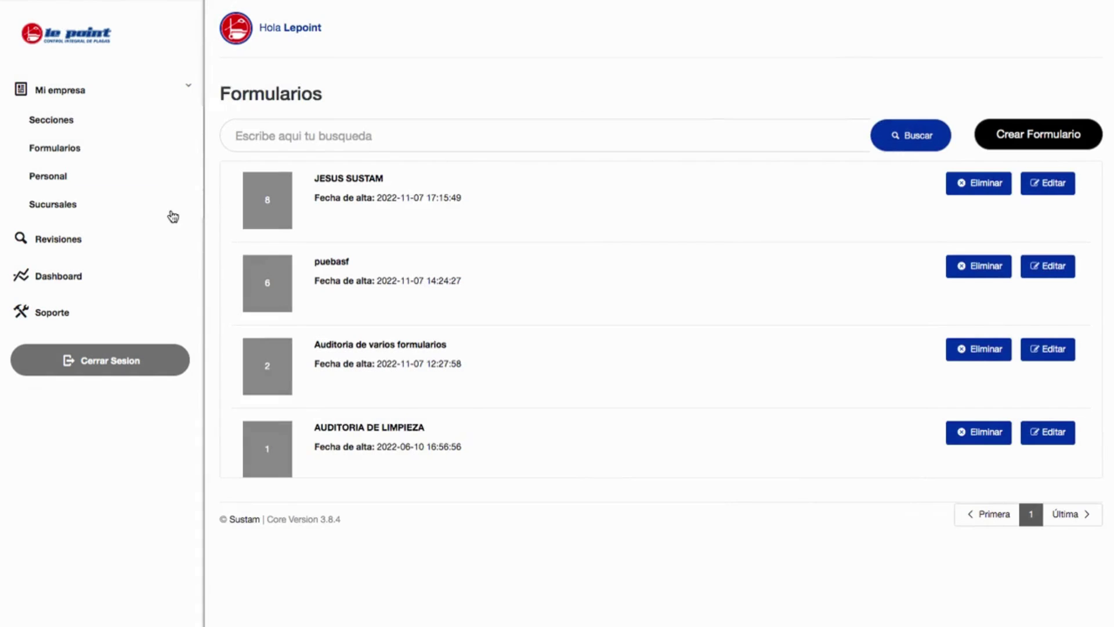
# Pass through Personal, then open Sucursales listing INDUSTRIAS SLP and FLUID TLANEPANTLA.
pyautogui.click(99, 176)
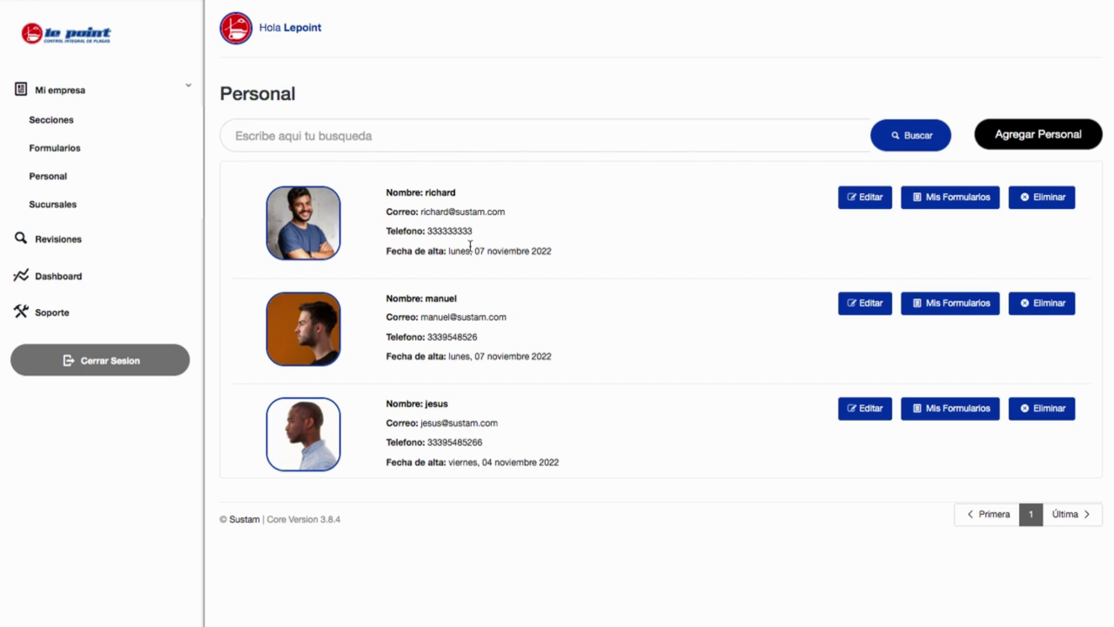
pyautogui.click(68, 207)
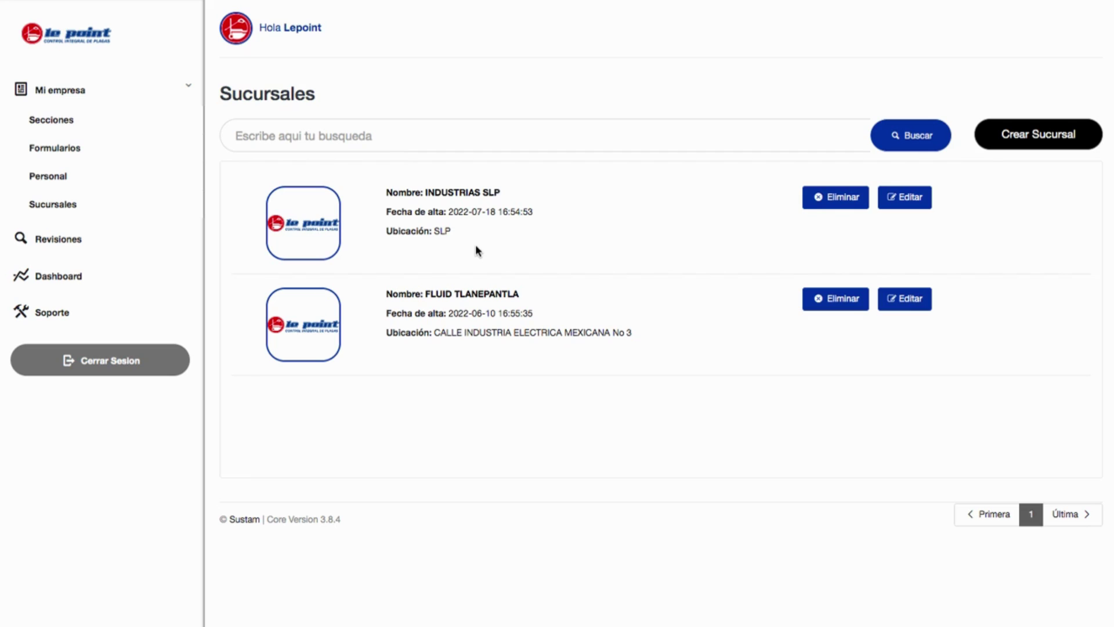
# Open Revisiones to show saved audits 23 and 22 for FLUID TLANEPANTLA.
pyautogui.click(68, 238)
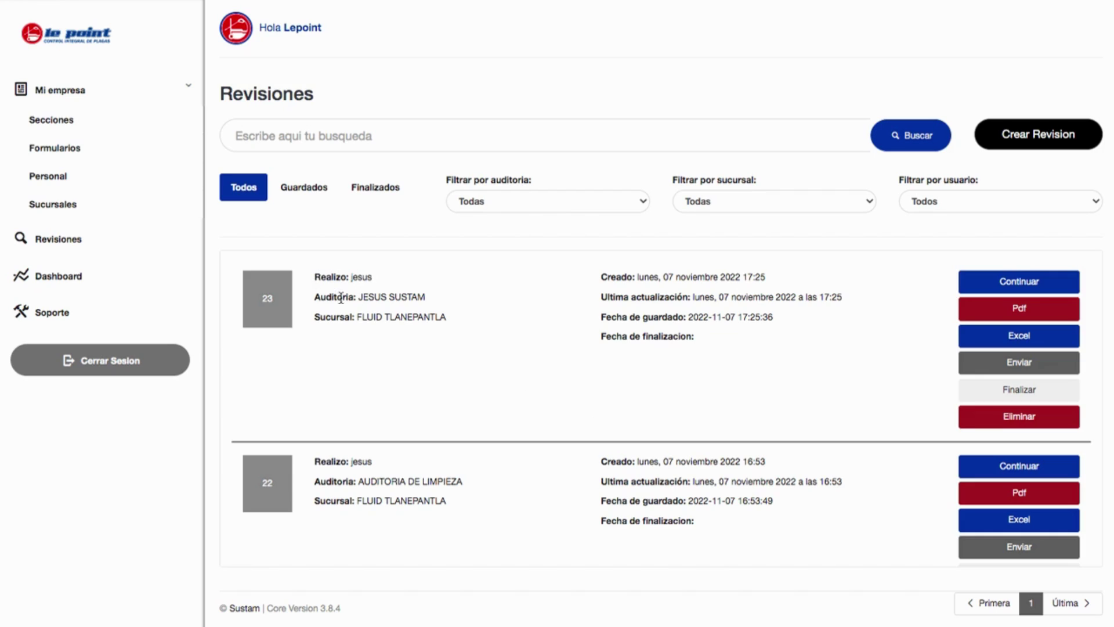
pyautogui.moveTo(314, 297); pyautogui.dragTo(432, 297)
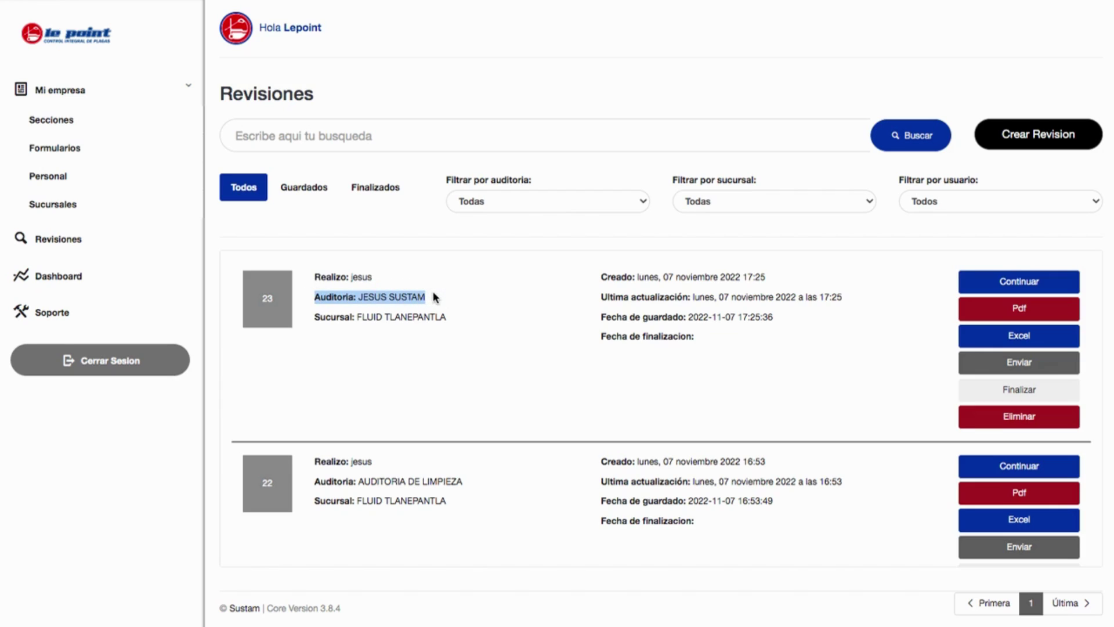
pyautogui.click(428, 293)
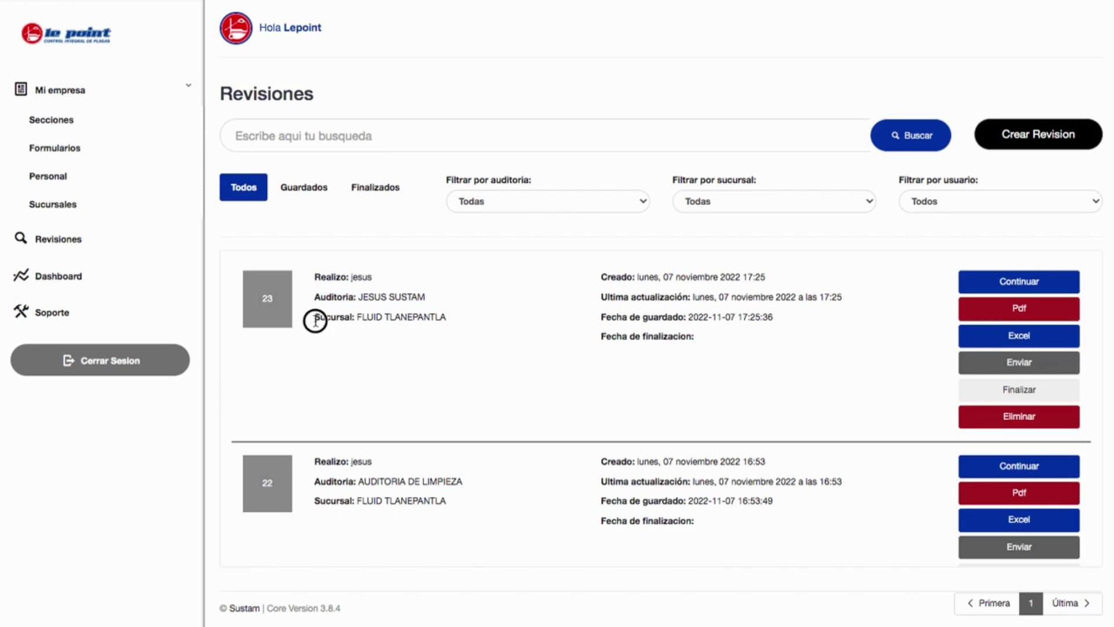
pyautogui.moveTo(597, 276); pyautogui.dragTo(671, 278)
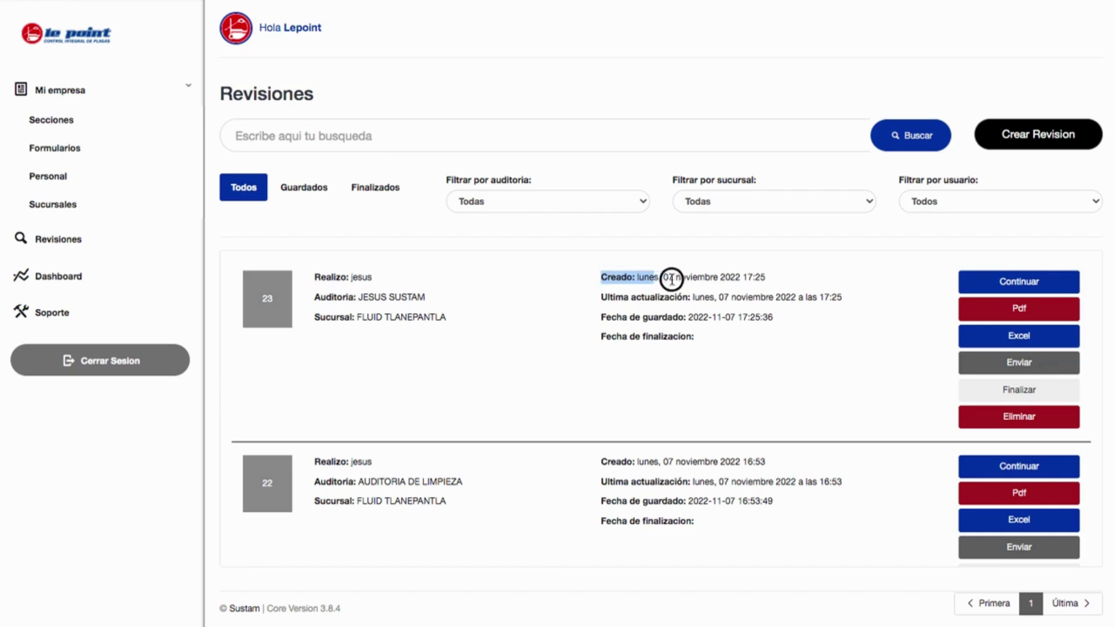
pyautogui.click(688, 278)
pyautogui.moveTo(607, 299); pyautogui.dragTo(840, 291)
pyautogui.click(840, 292)
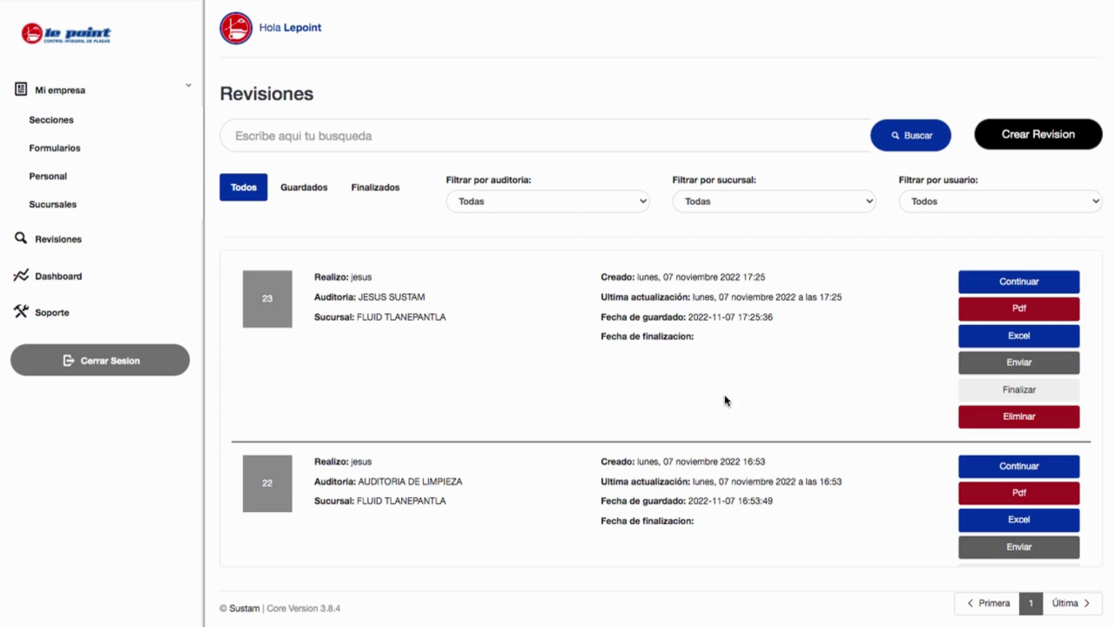
pyautogui.scroll(-4, 704, 347)
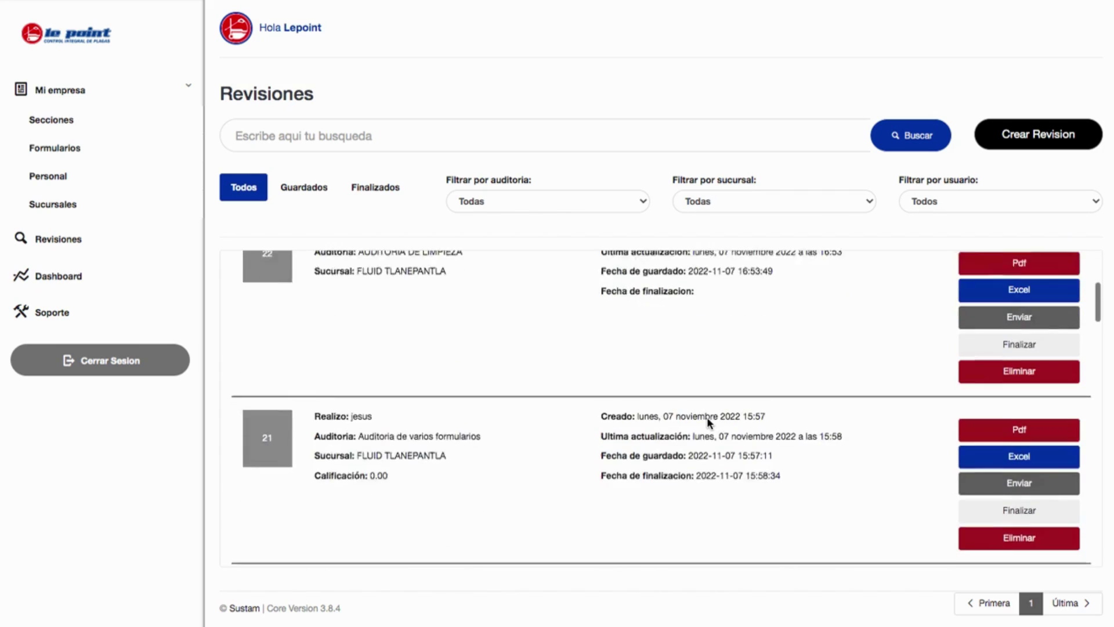
pyautogui.scroll(5, 621, 443)
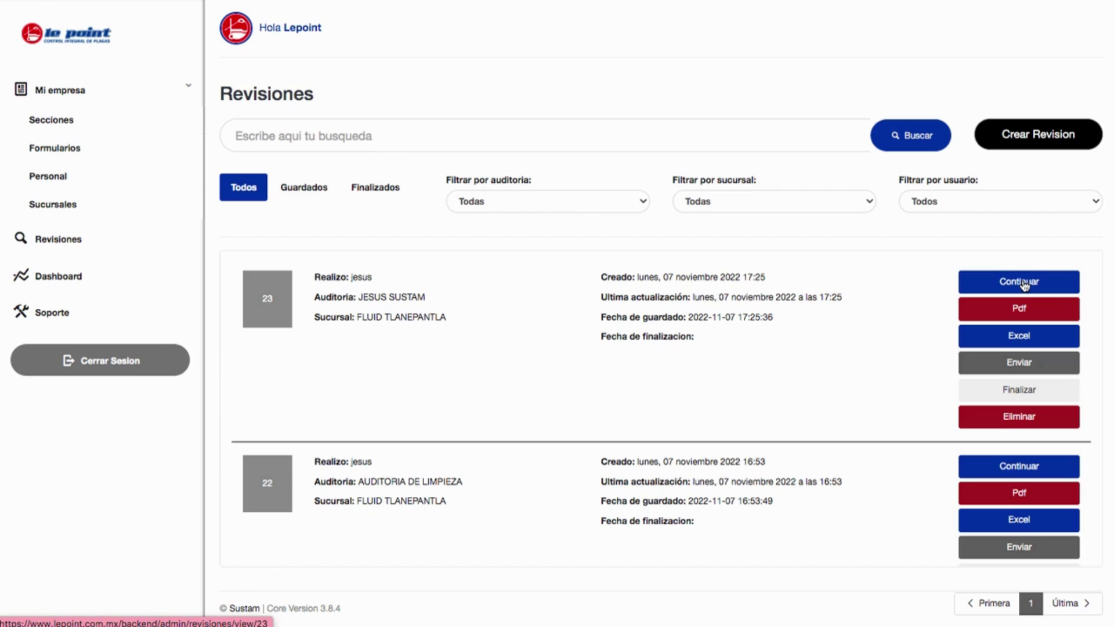
pyautogui.click(1007, 314)
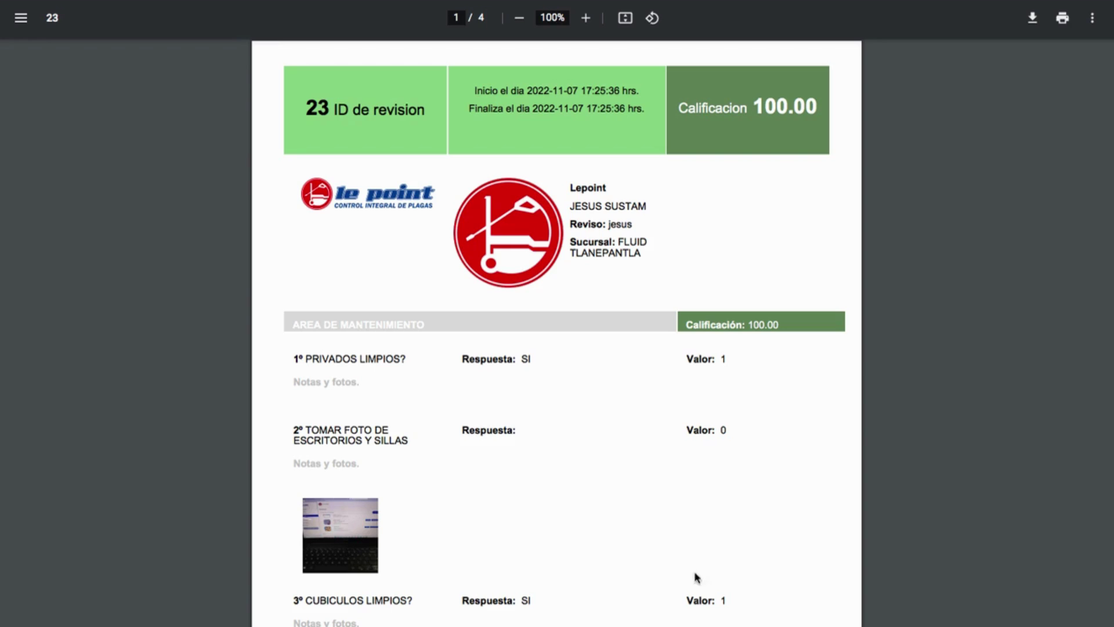
pyautogui.scroll(-2, 555, 508)
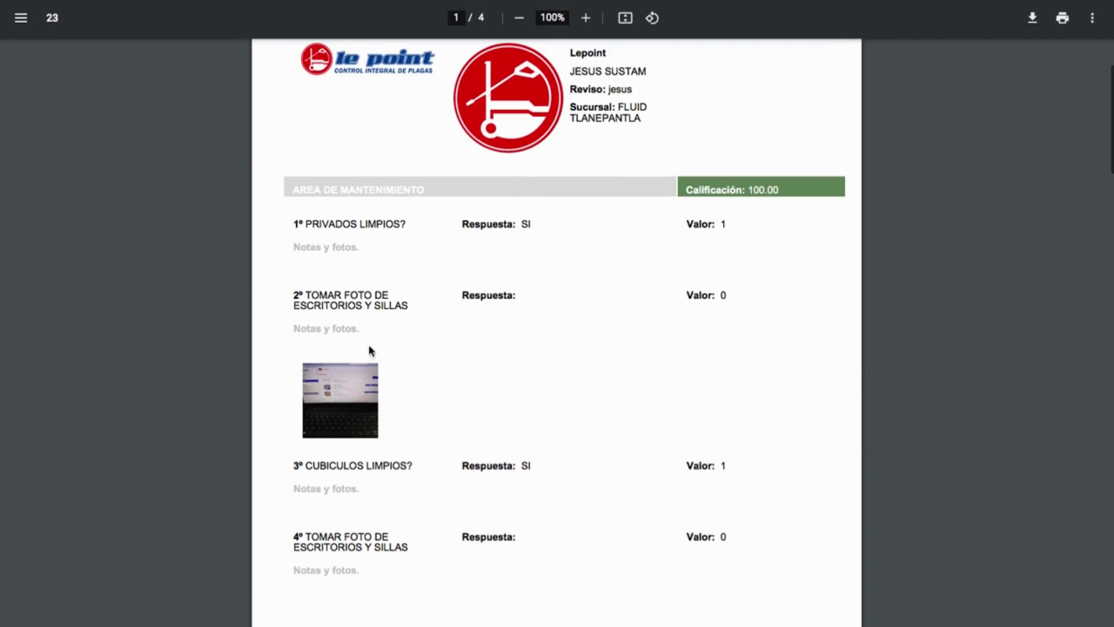
pyautogui.scroll(-8, 360, 398)
pyautogui.scroll(-2, 359, 395)
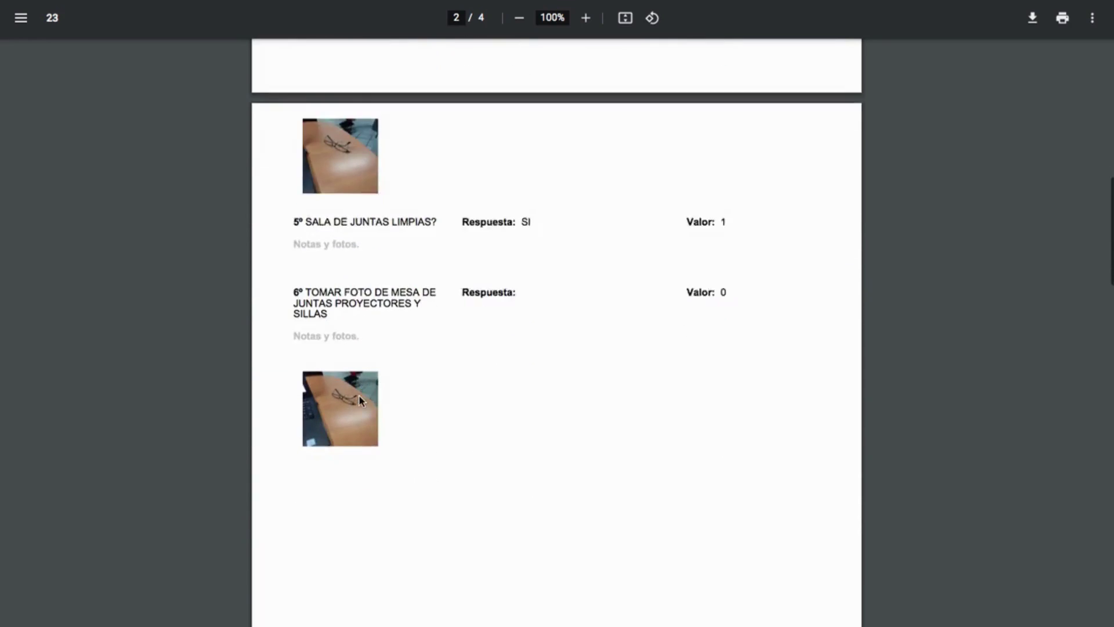
pyautogui.scroll(13, 358, 395)
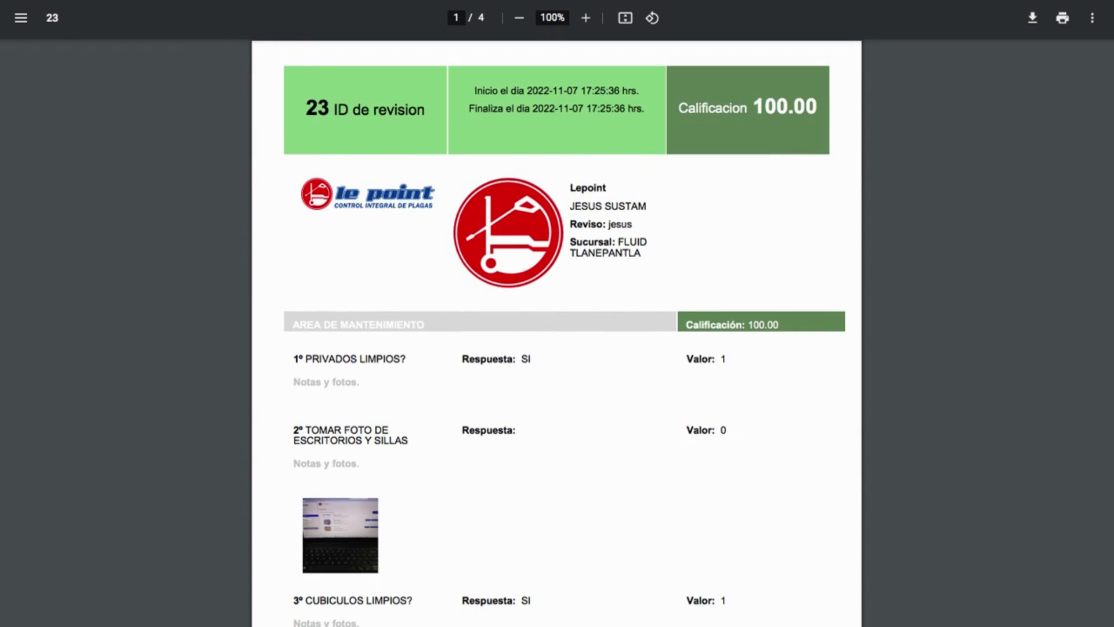
pyautogui.hotkey('ctrl', 'w')
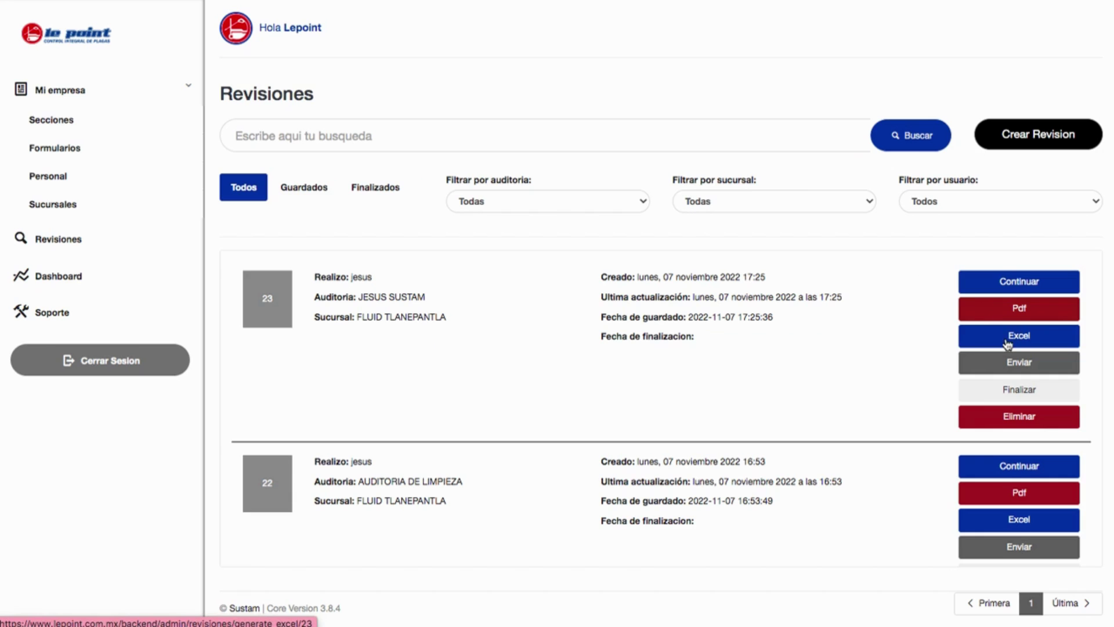
pyautogui.click(1003, 366)
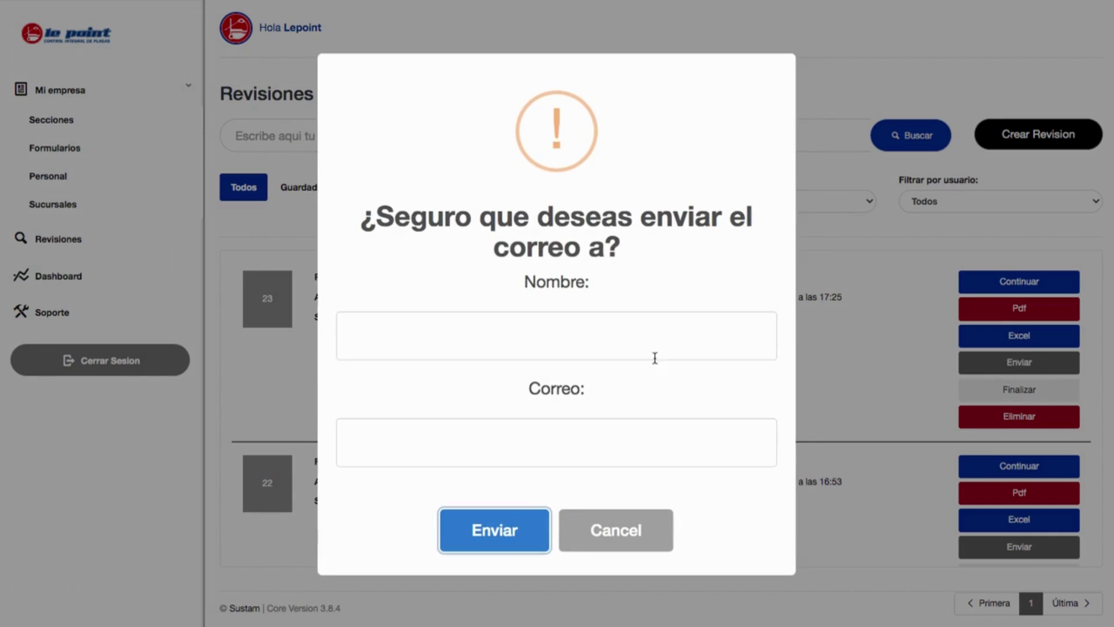
pyautogui.click(816, 225)
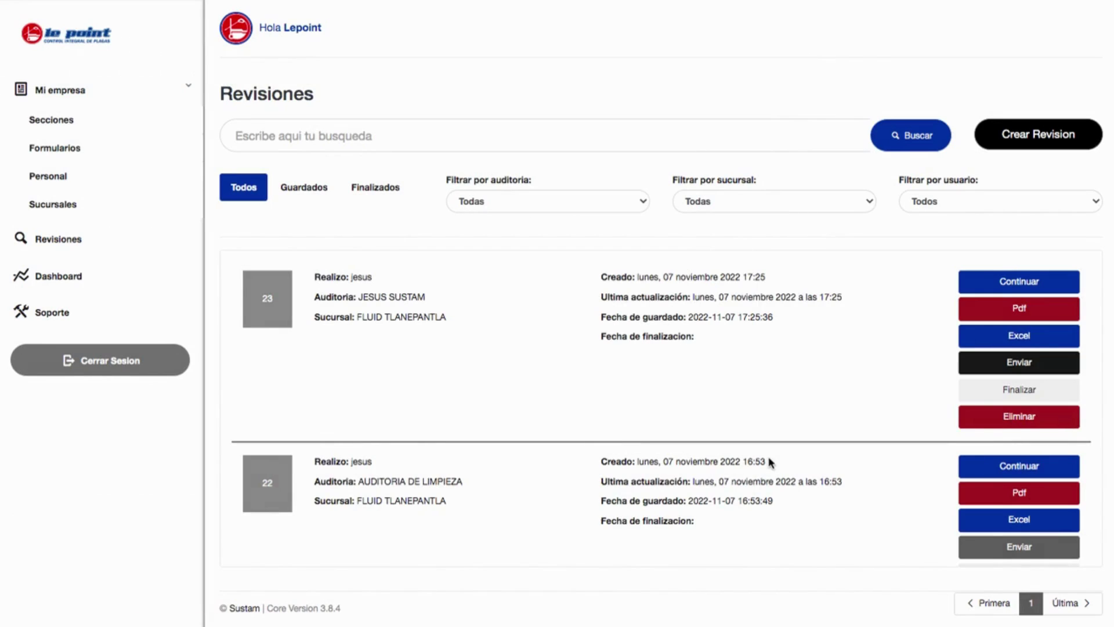
pyautogui.scroll(-1, 769, 462)
pyautogui.scroll(-3, 769, 460)
pyautogui.scroll(4, 769, 460)
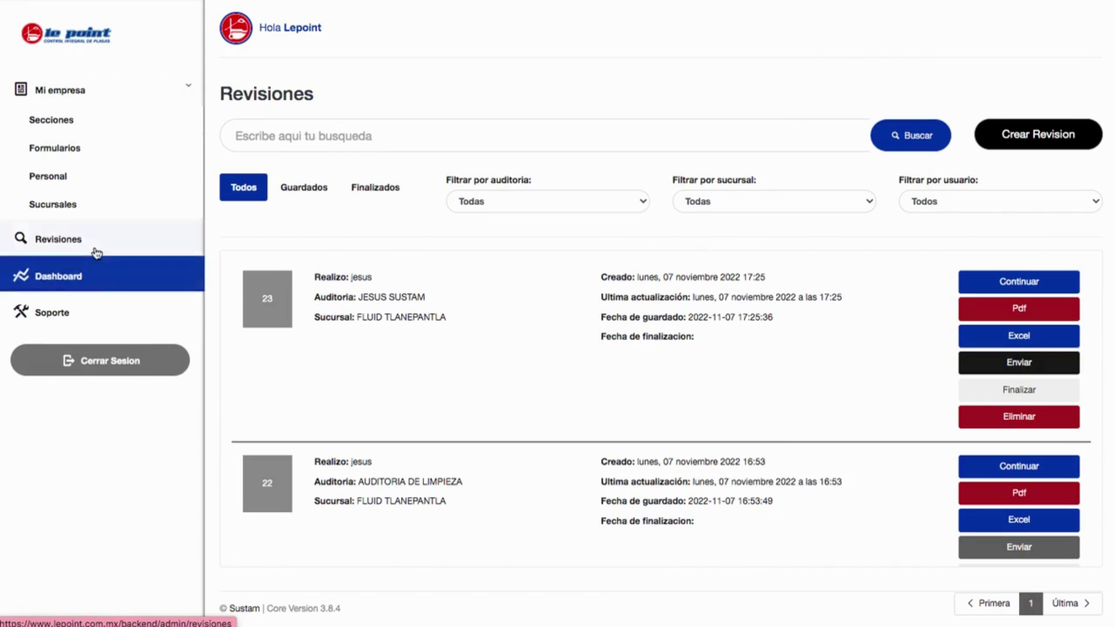
pyautogui.click(82, 276)
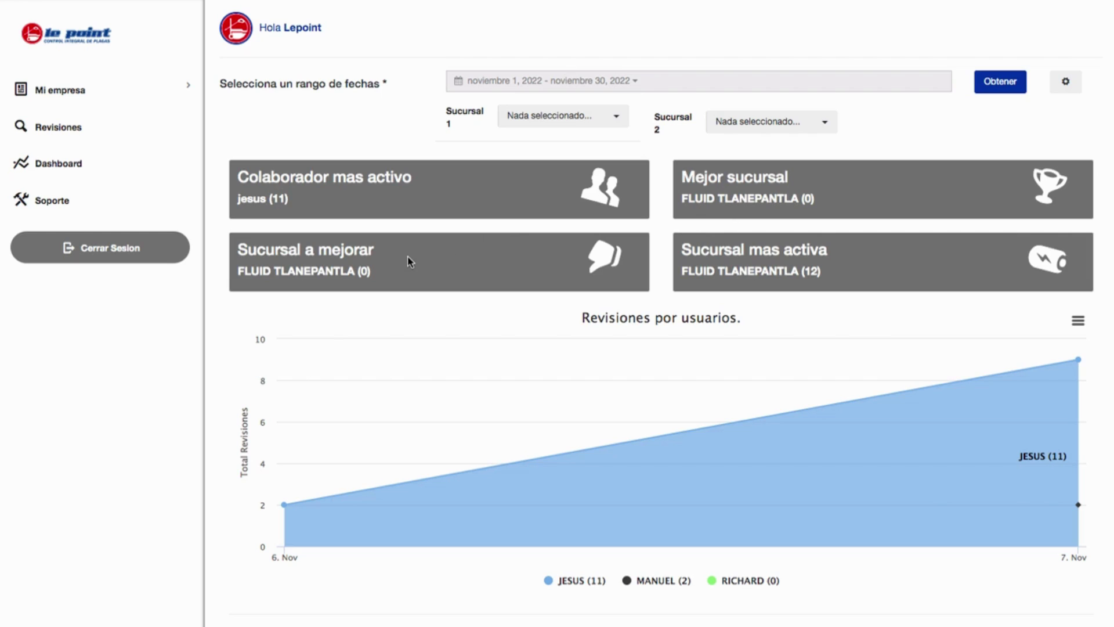
# Scroll through the November 2022 Dashboard charts and back to the top.
pyautogui.scroll(-3, 680, 363)
pyautogui.scroll(-8, 681, 363)
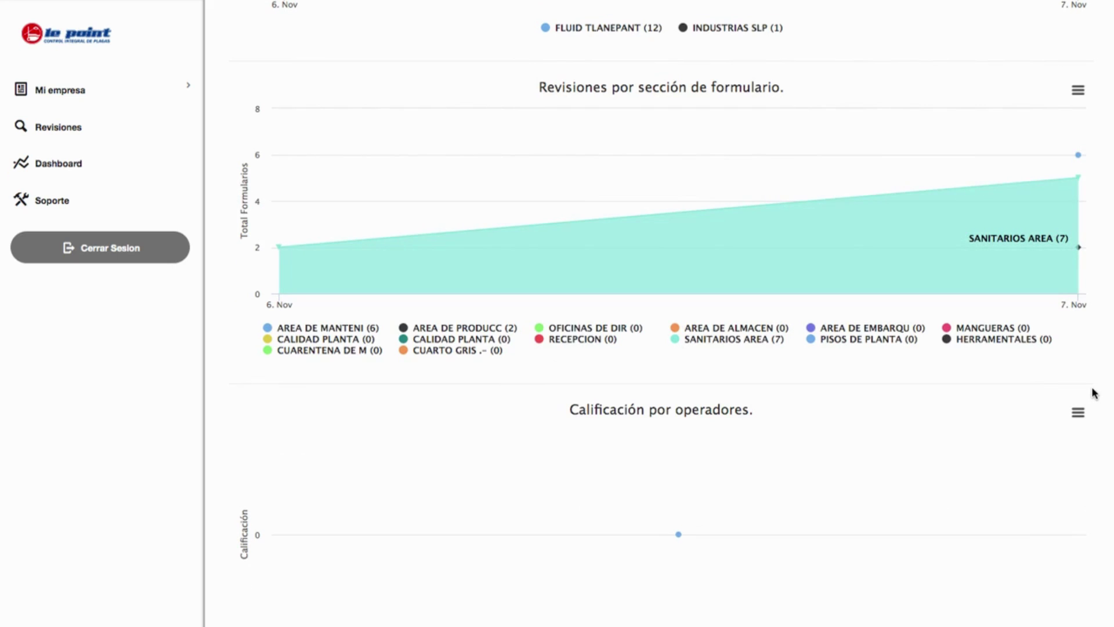
pyautogui.scroll(-4, 1095, 393)
pyautogui.scroll(15, 1094, 393)
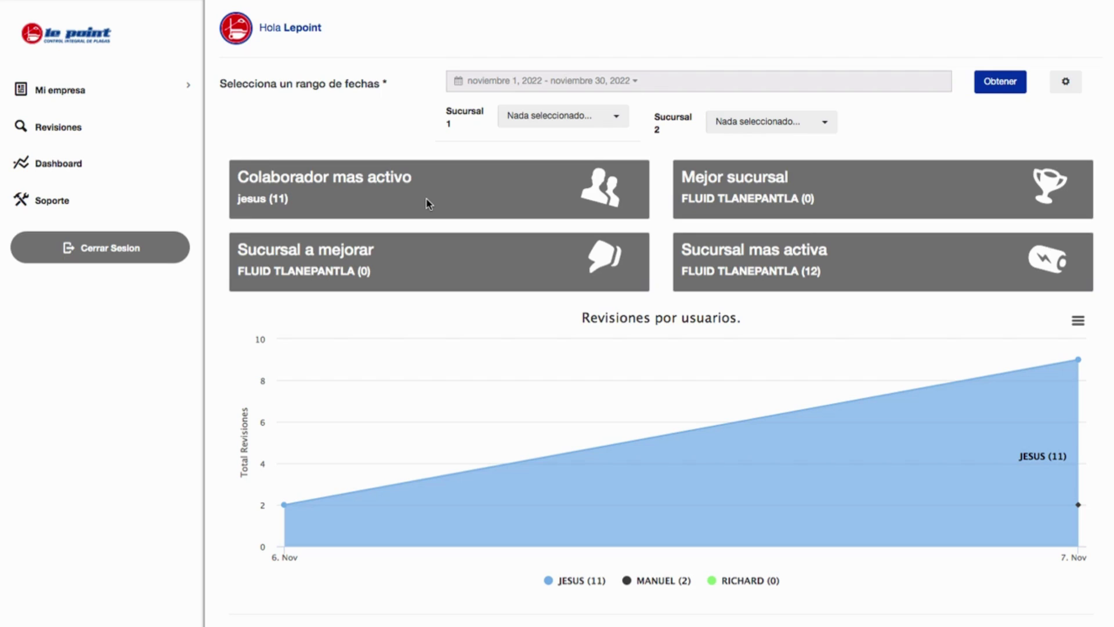
# Expand Mi empresa, open Personal, and review the third staff member's details.
pyautogui.click(64, 90)
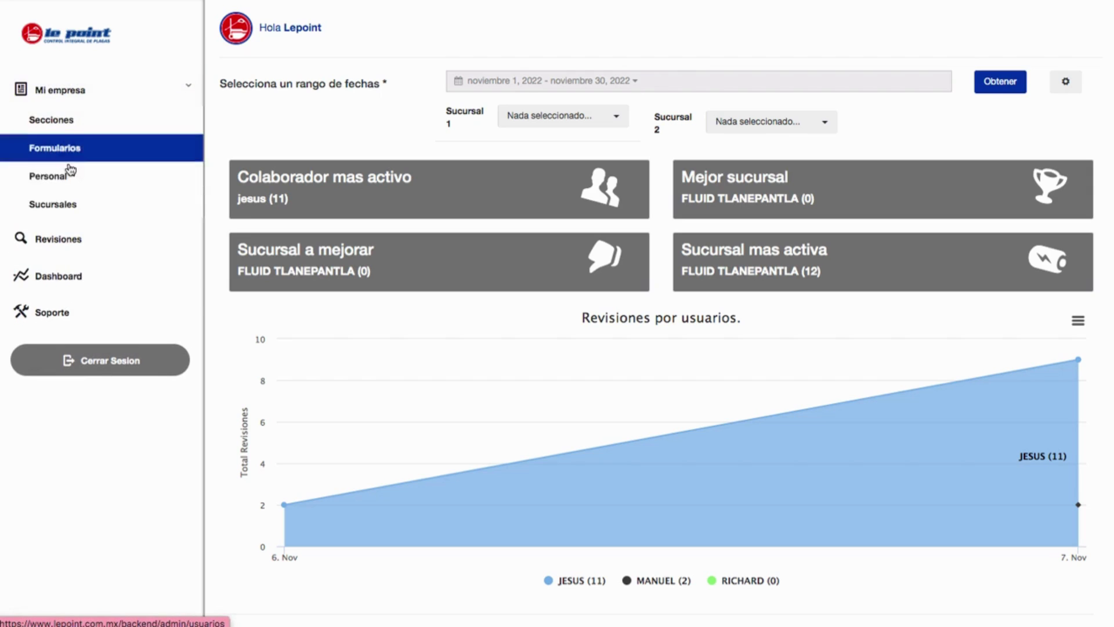
pyautogui.click(69, 173)
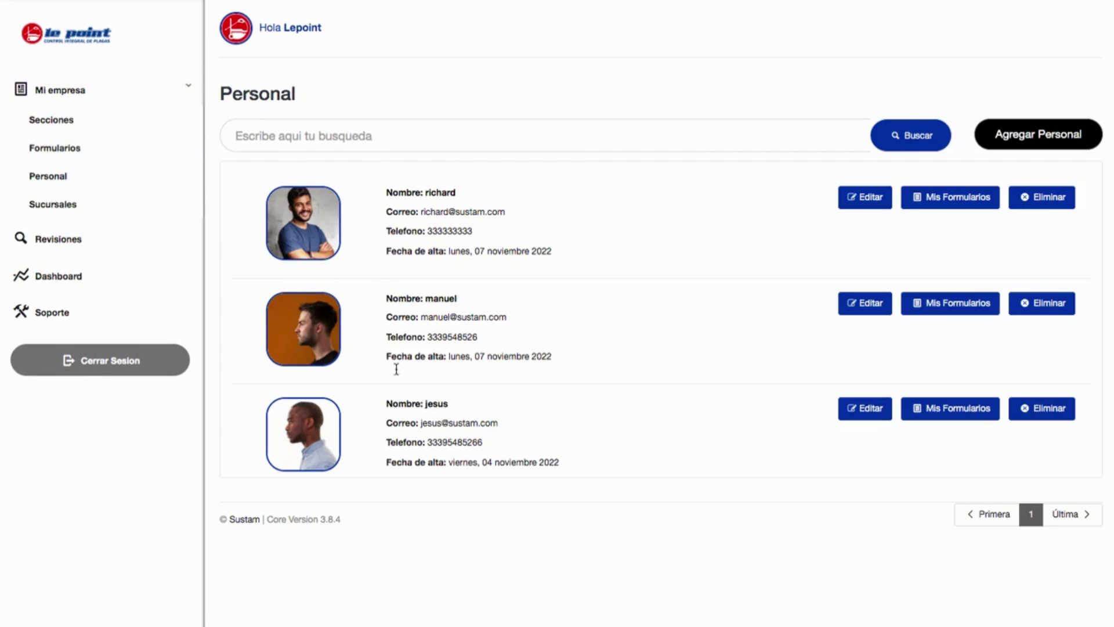
pyautogui.moveTo(383, 402); pyautogui.dragTo(599, 465)
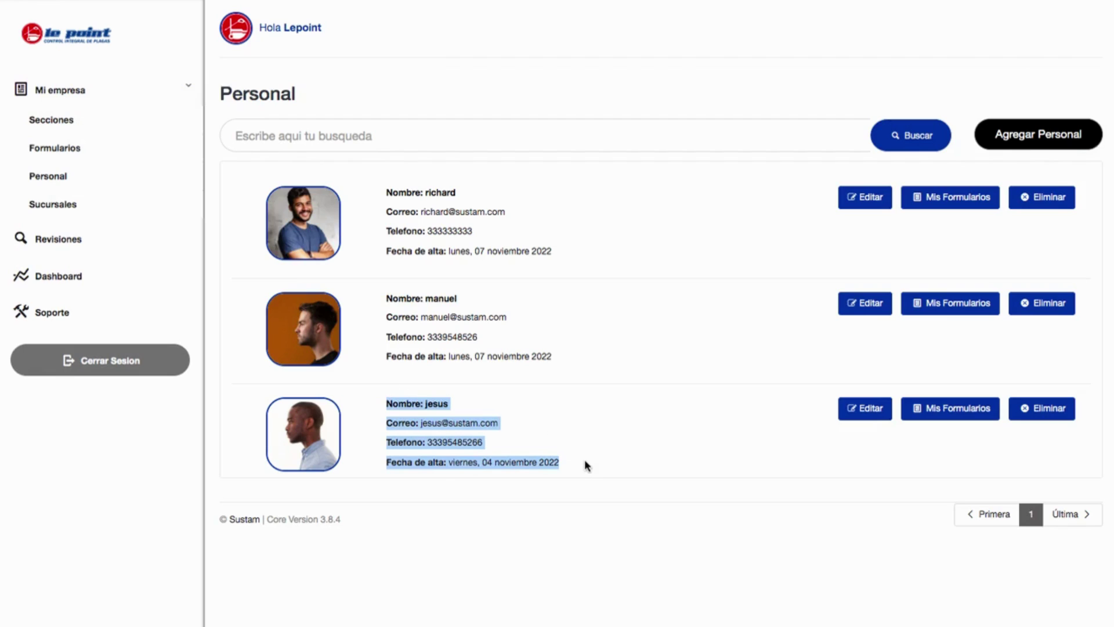
pyautogui.click(585, 460)
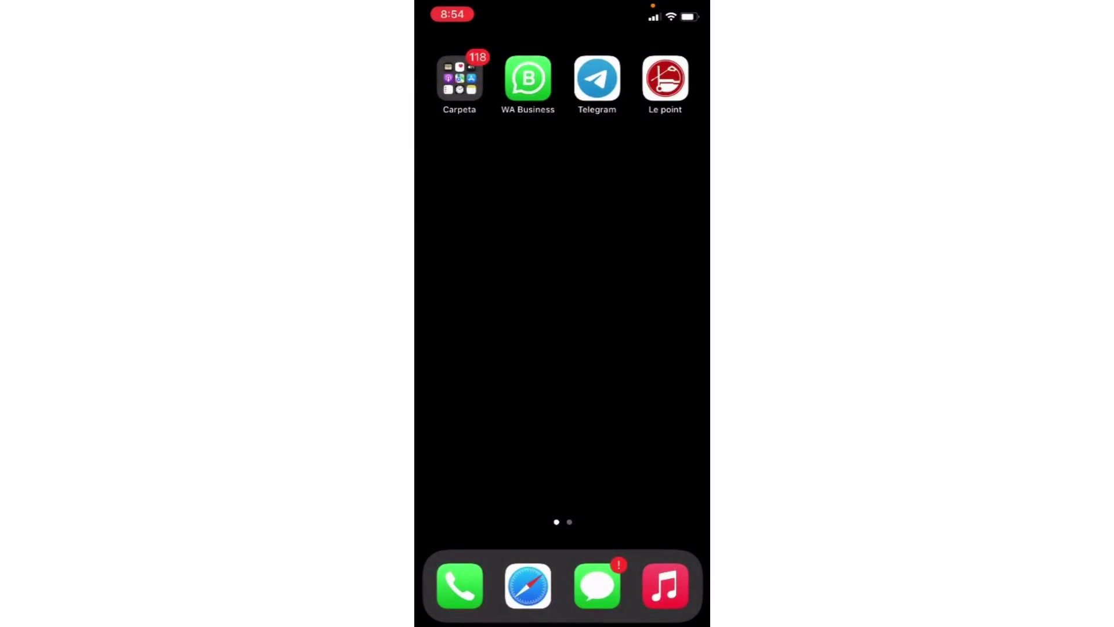
# Launch the Le Point app and log in with the account e-mail and password.
pyautogui.click(666, 77)
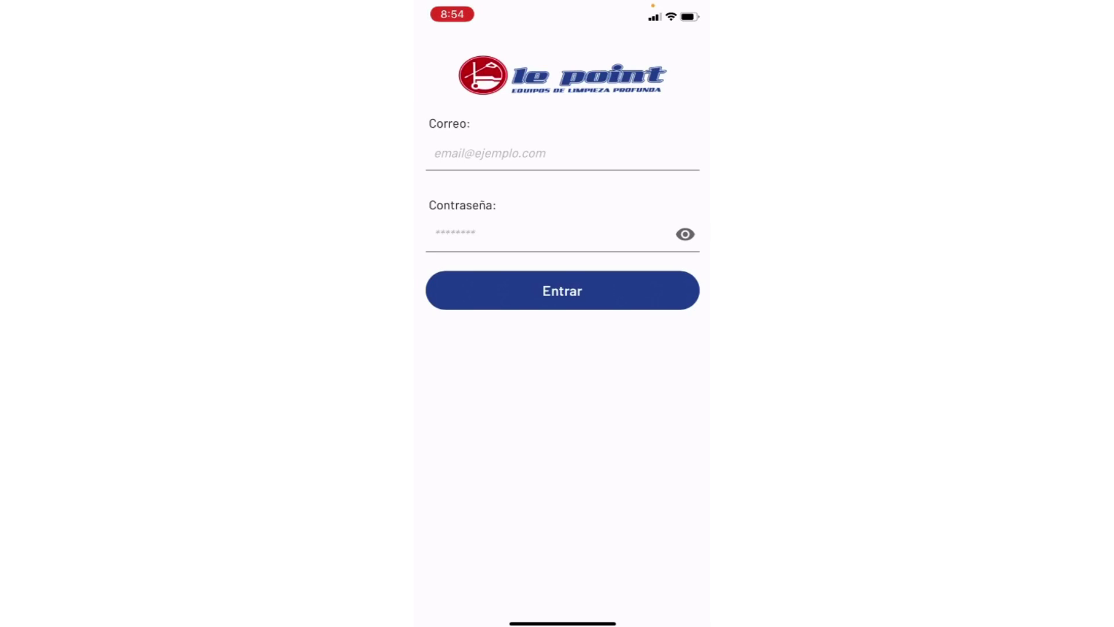
pyautogui.click(490, 154)
pyautogui.click(438, 153)
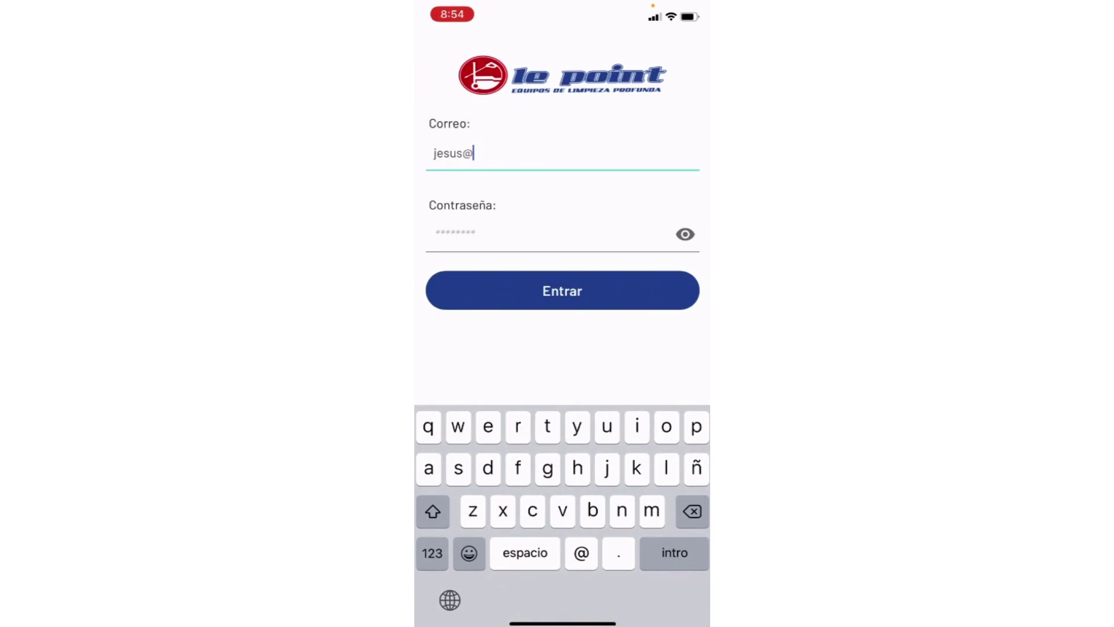
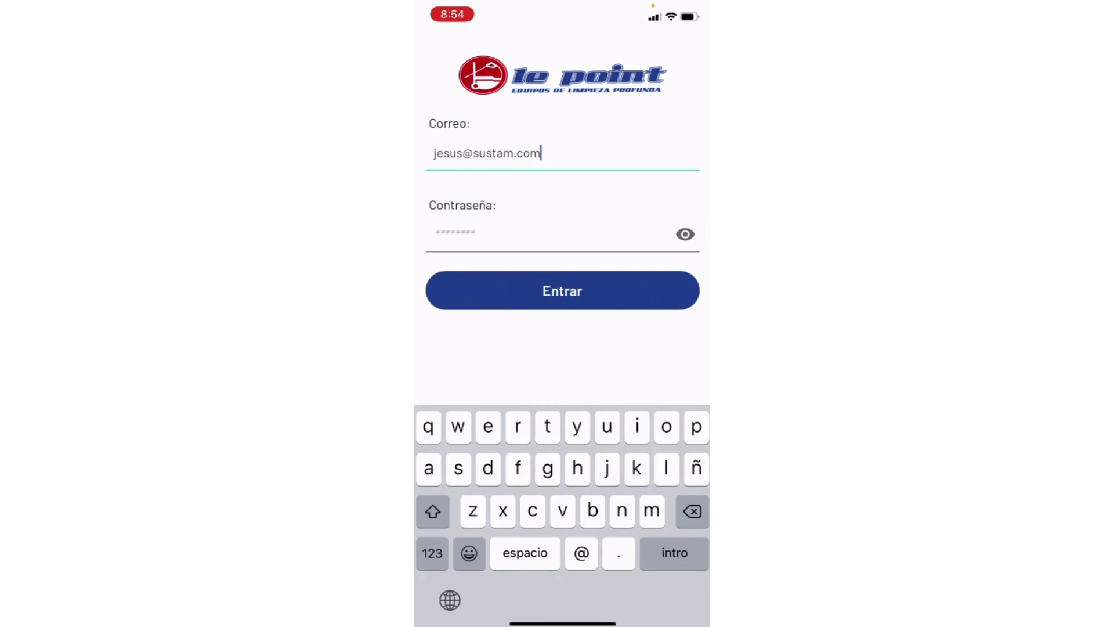
pyautogui.click(456, 233)
pyautogui.write('••••••')
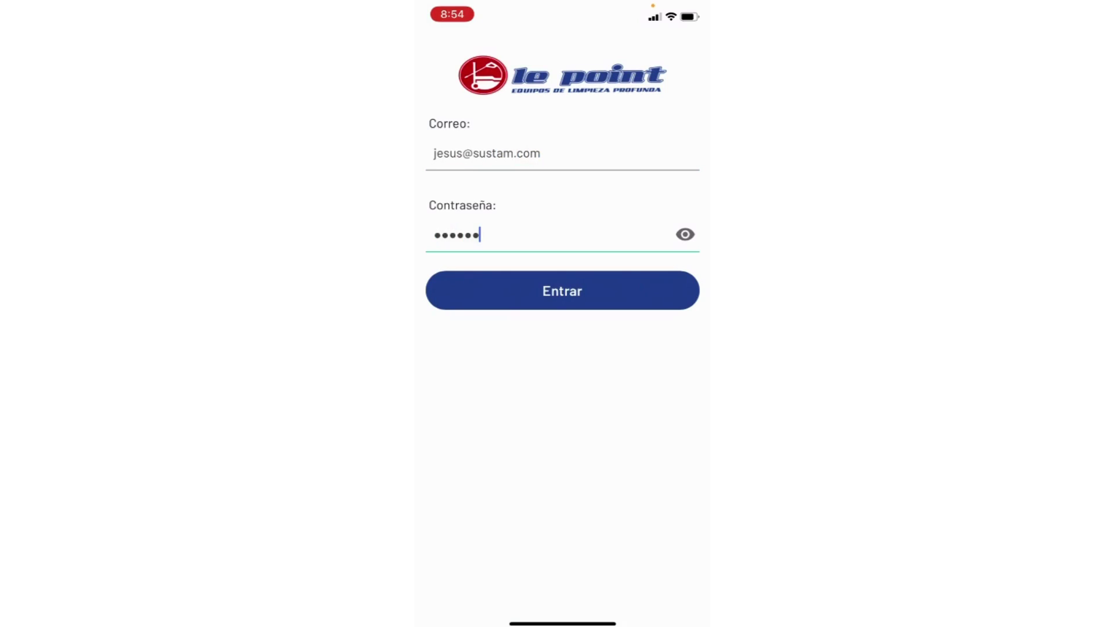
pyautogui.press('Return')
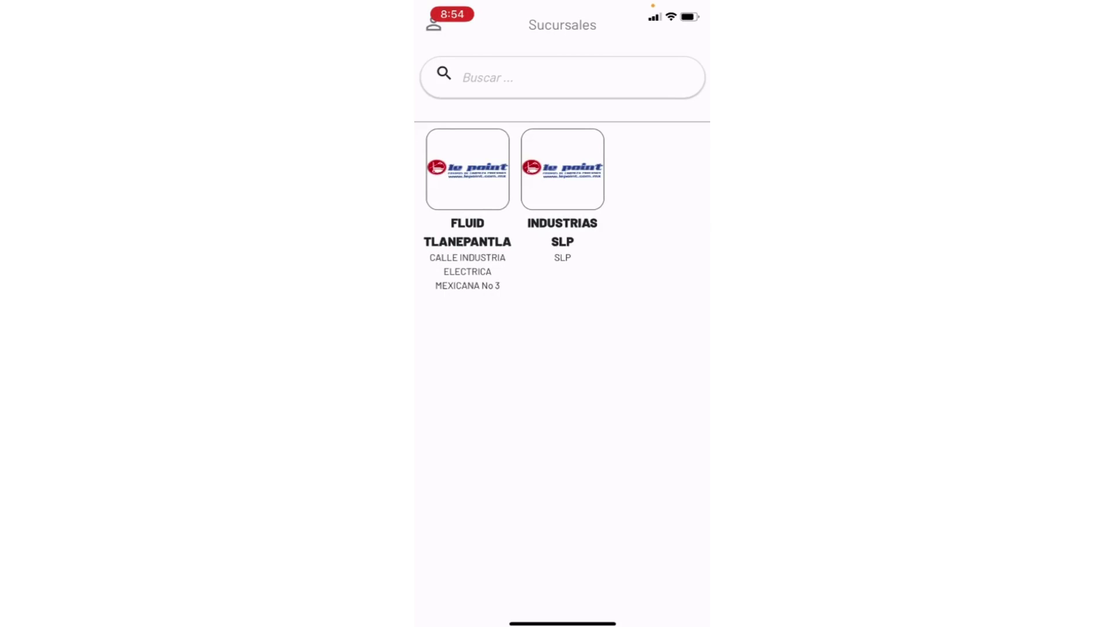
# Pick FLUID TLANEPANTLA, start AUDITORIA DE LIMPIEZA, and open its SANITARIOS AREA DE PRODUCCION section.
pyautogui.click(562, 168)
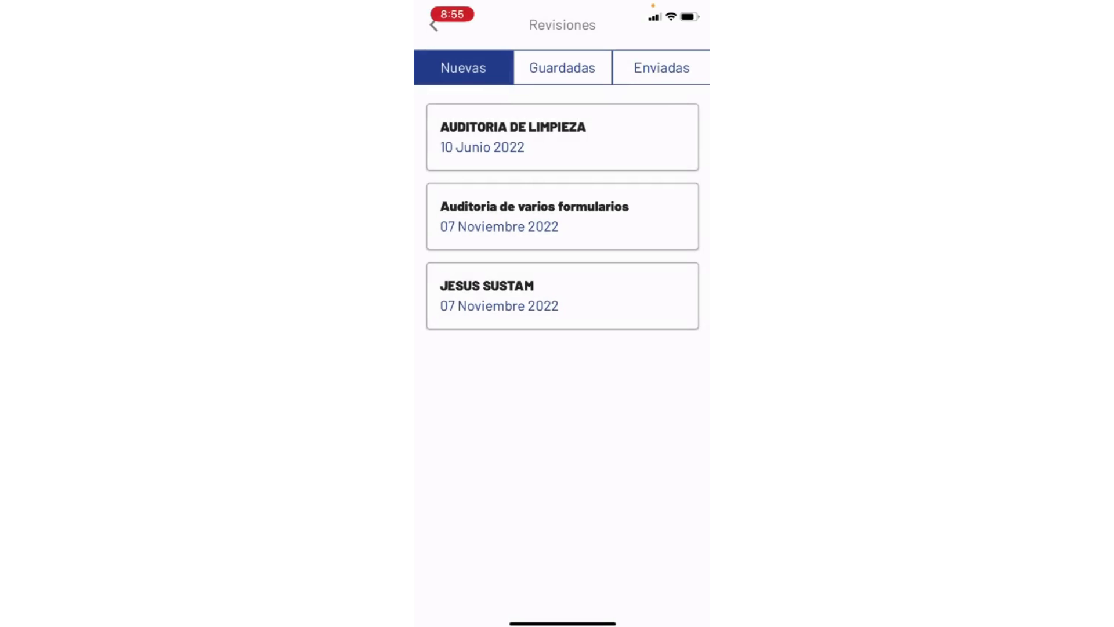
pyautogui.click(562, 137)
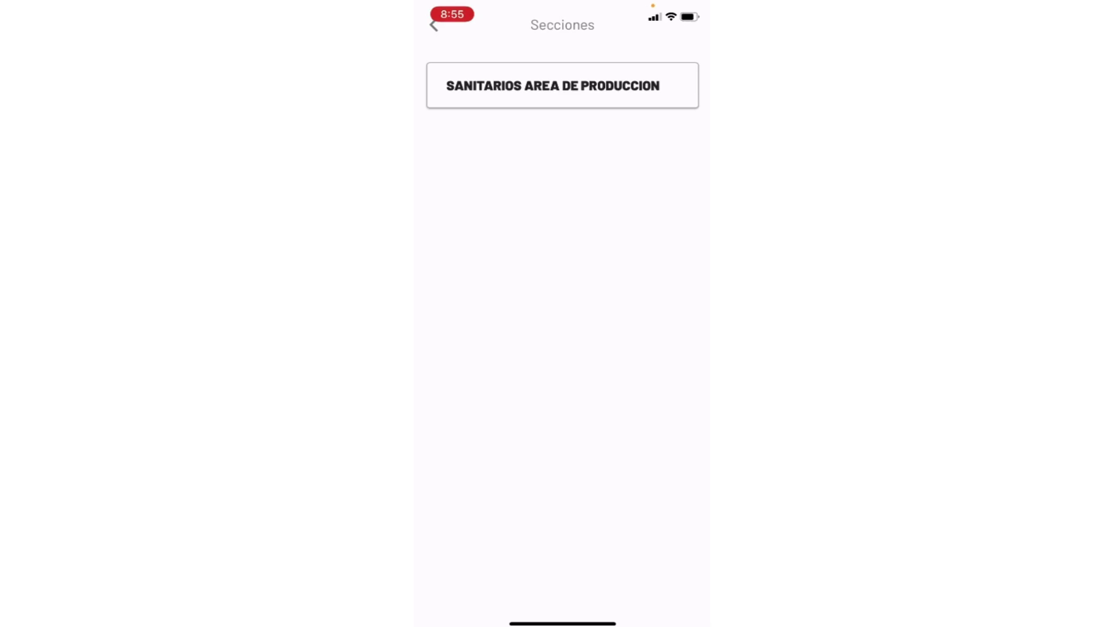
pyautogui.click(562, 86)
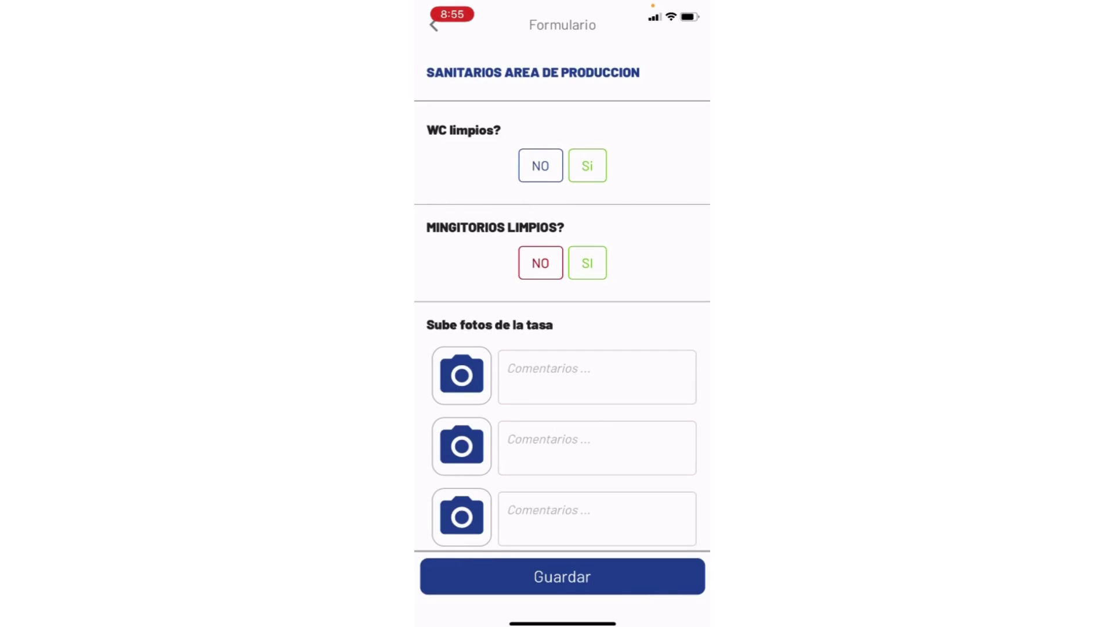
# Look over the sanitation form and mark WC limpios? as NO.
pyautogui.scroll(-10, 563, 300)
pyautogui.scroll(6, 562, 300)
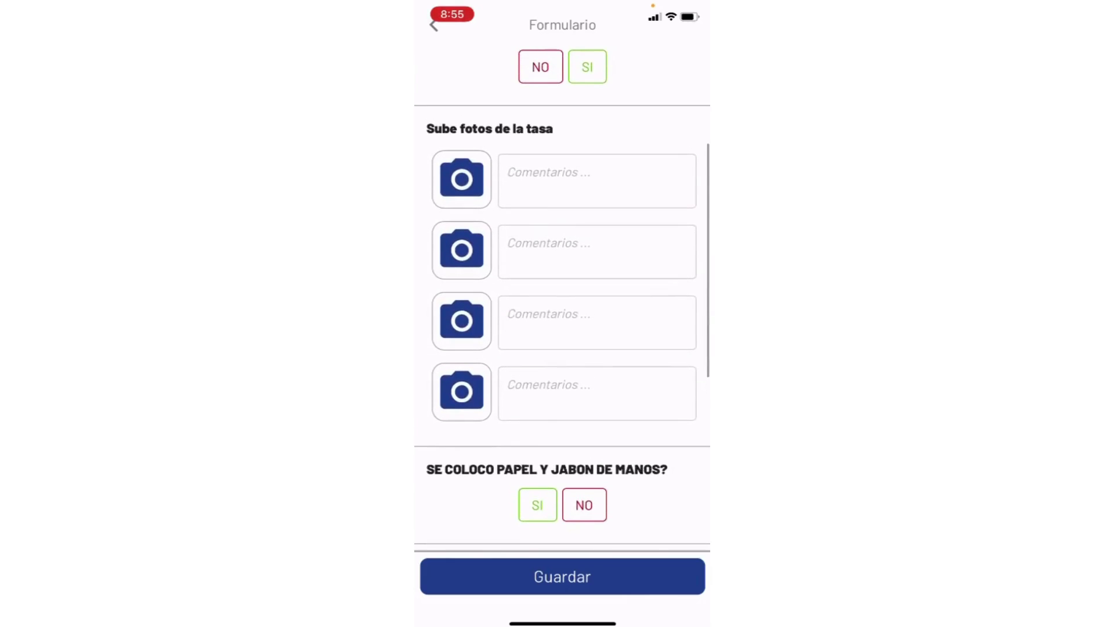
pyautogui.scroll(-7, 563, 299)
pyautogui.scroll(6, 563, 300)
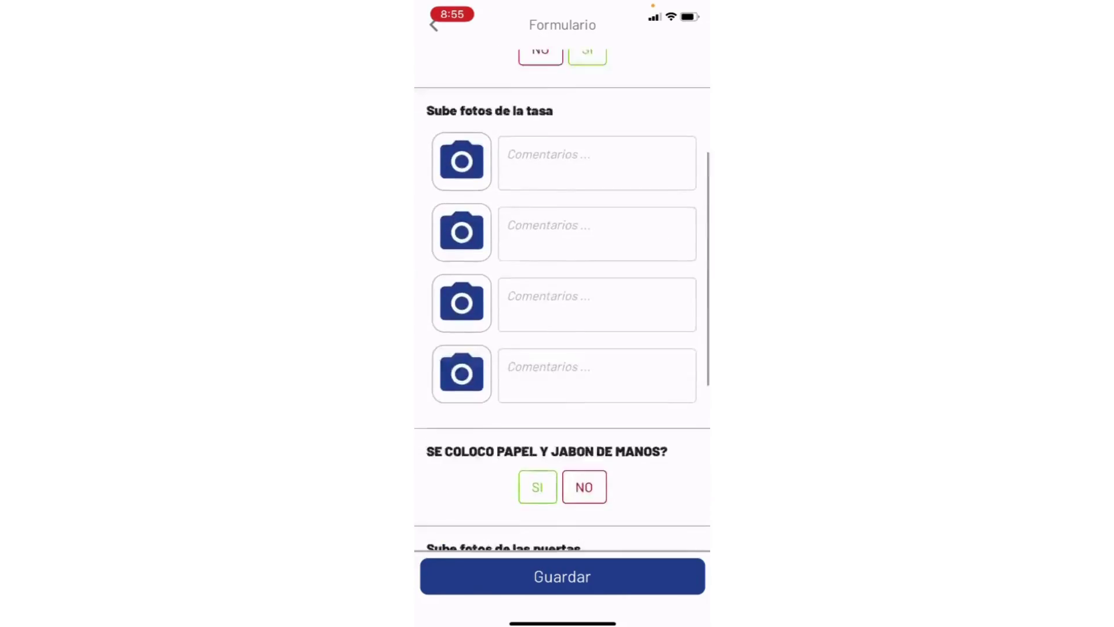
pyautogui.scroll(4, 563, 299)
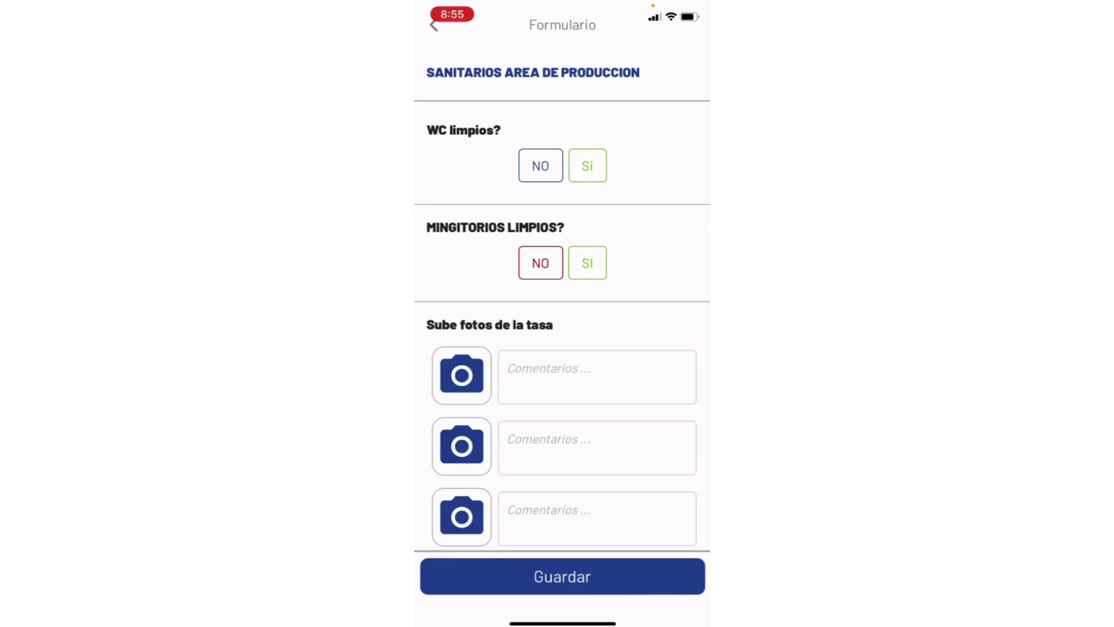
pyautogui.click(541, 165)
pyautogui.click(540, 166)
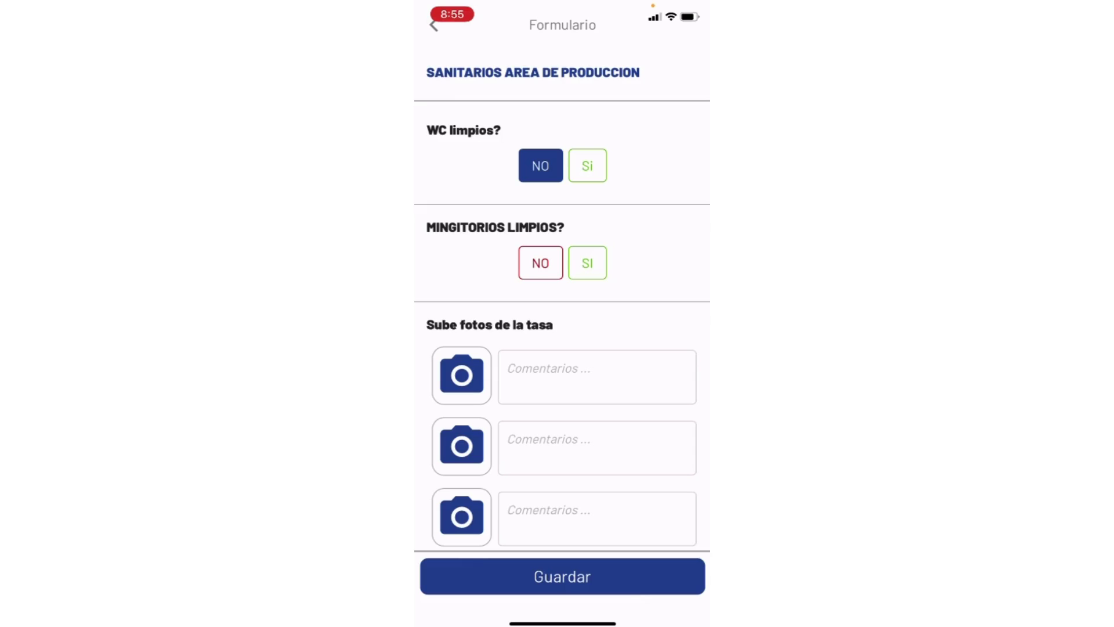
# Answer NO to MINGITORIOS LIMPIOS, attach a camera photo of the bowl, and comment 'Xx'.
pyautogui.click(540, 263)
pyautogui.scroll(-3, 562, 349)
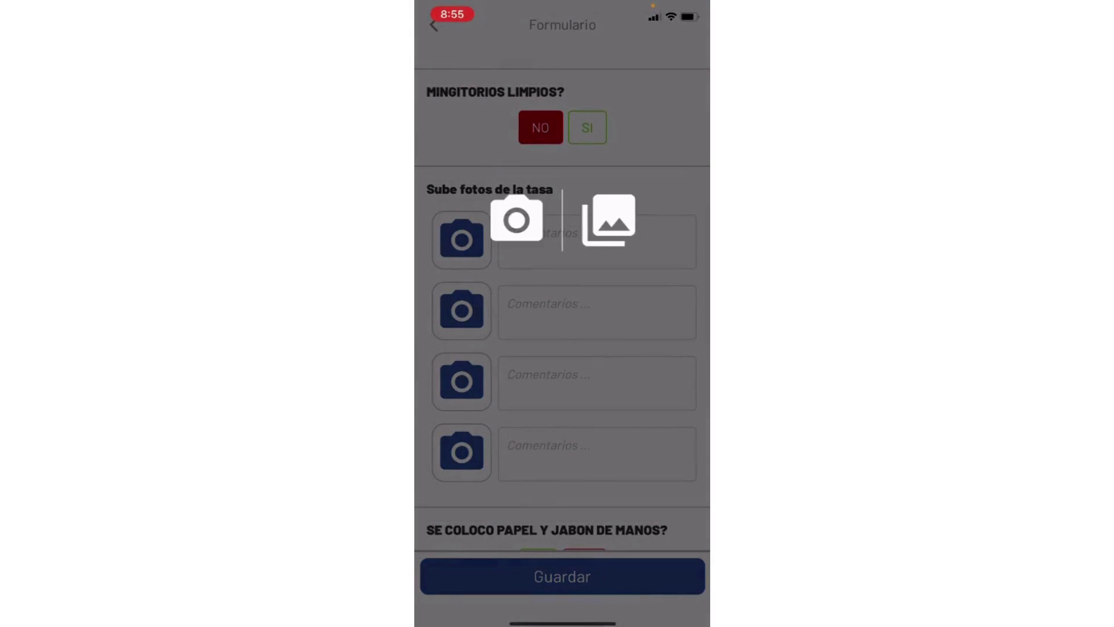
pyautogui.click(517, 220)
pyautogui.click(612, 362)
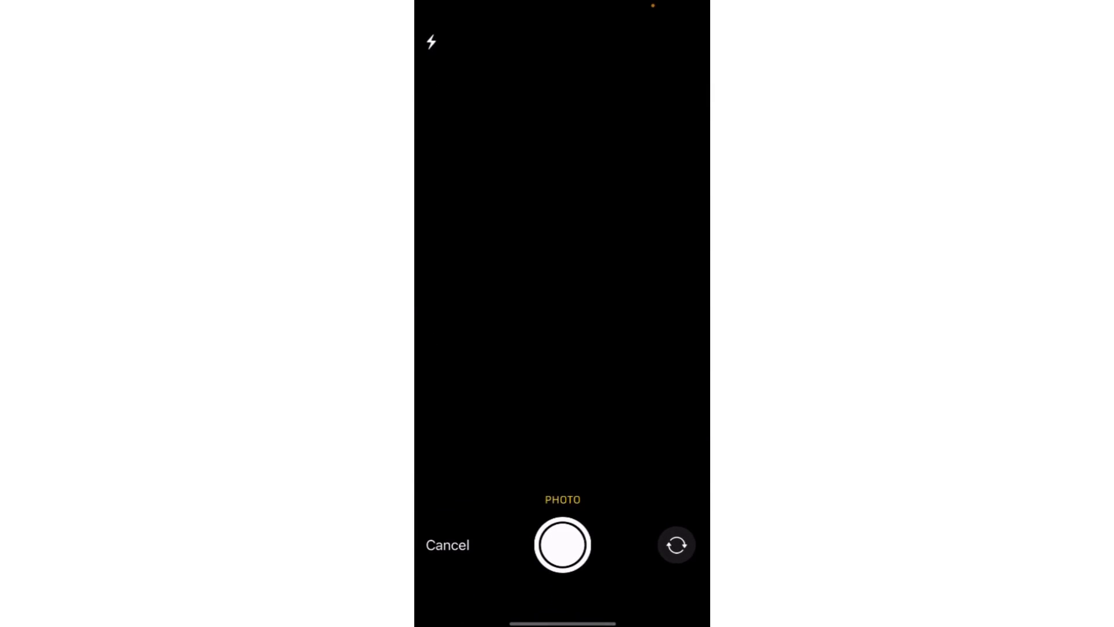
pyautogui.click(562, 544)
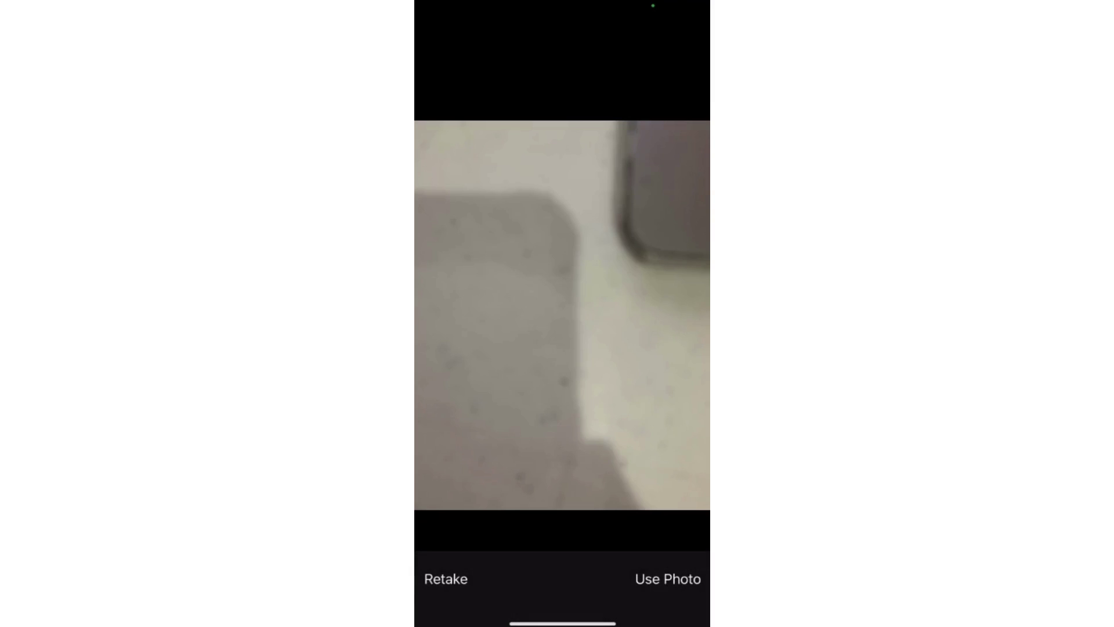
pyautogui.click(666, 577)
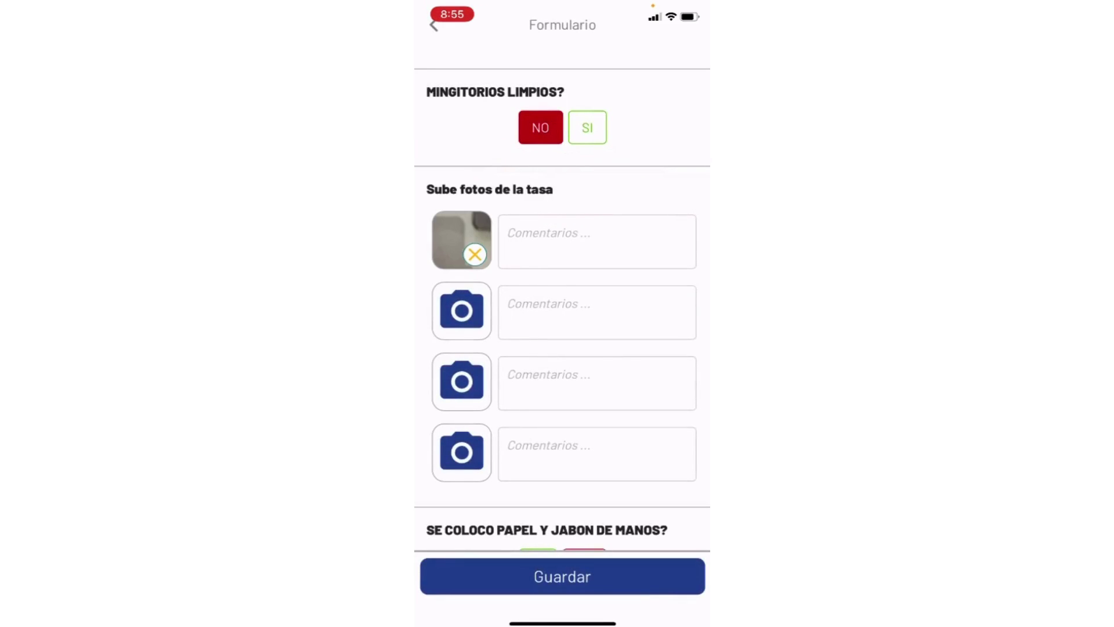
pyautogui.click(597, 241)
pyautogui.write('Xx')
# Answer NO to the paper-and-soap question and attach a camera photo of the doors.
pyautogui.scroll(-5, 563, 302)
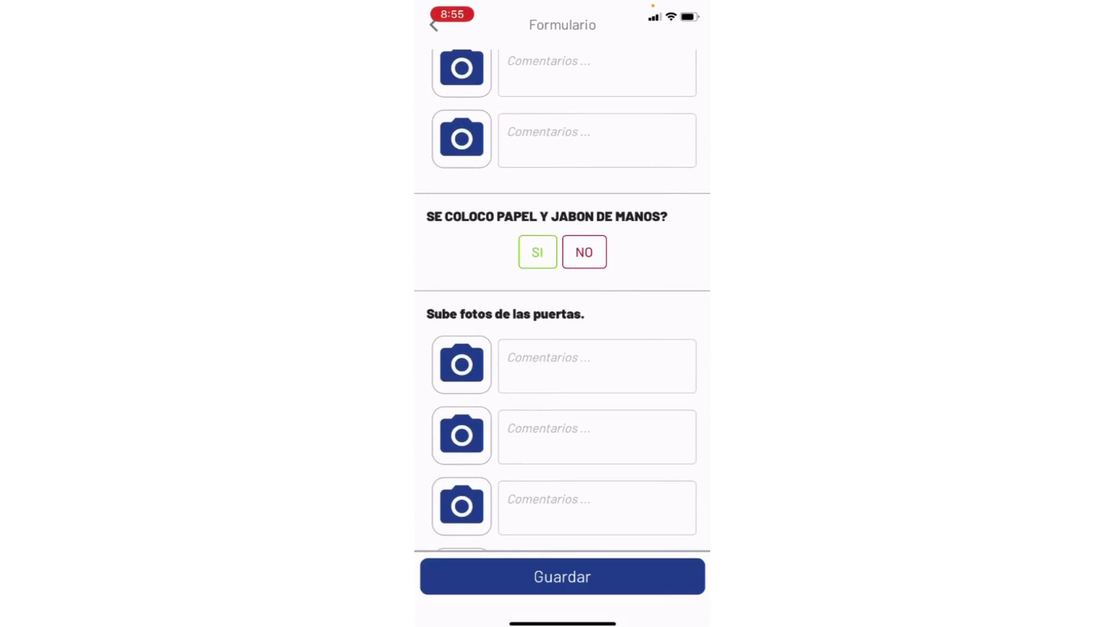
pyautogui.click(584, 252)
pyautogui.scroll(-1, 562, 301)
pyautogui.click(461, 280)
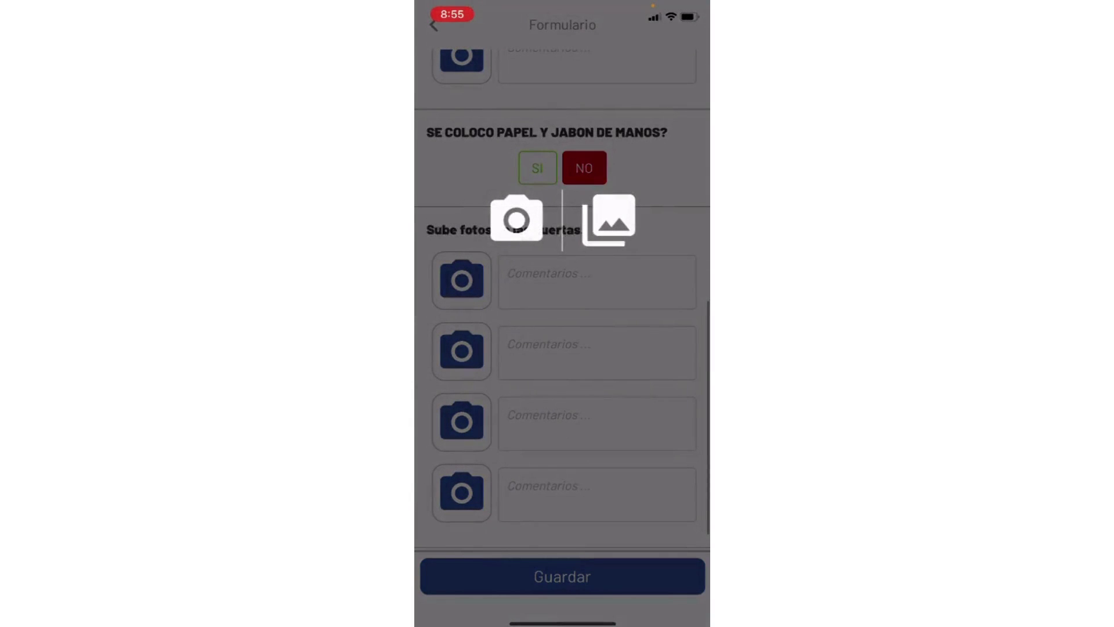
pyautogui.click(517, 220)
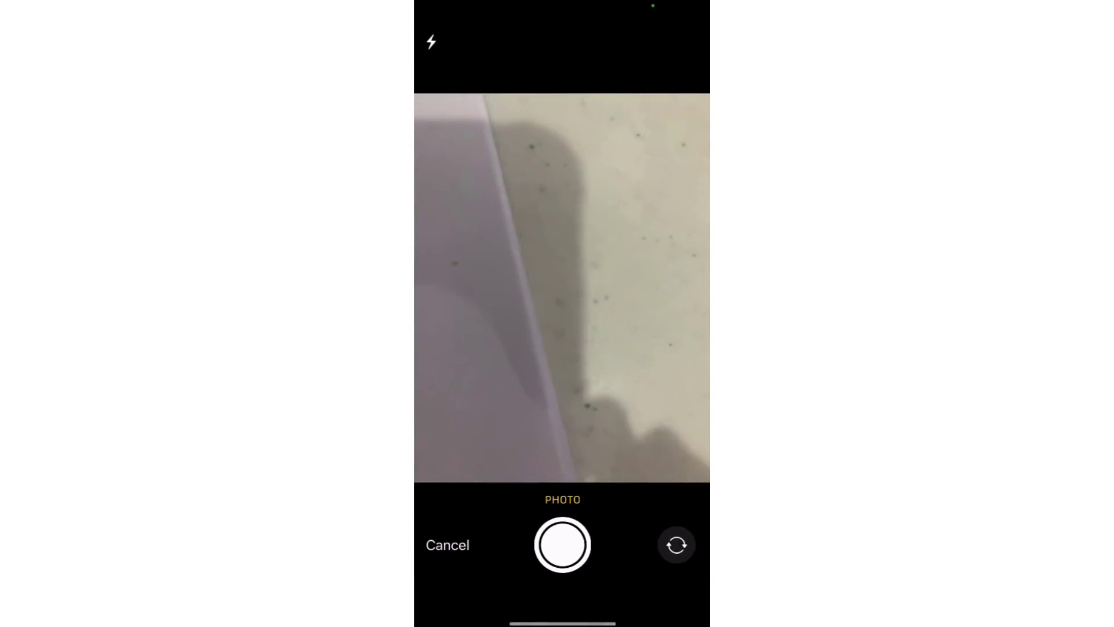
pyautogui.click(562, 544)
pyautogui.click(666, 577)
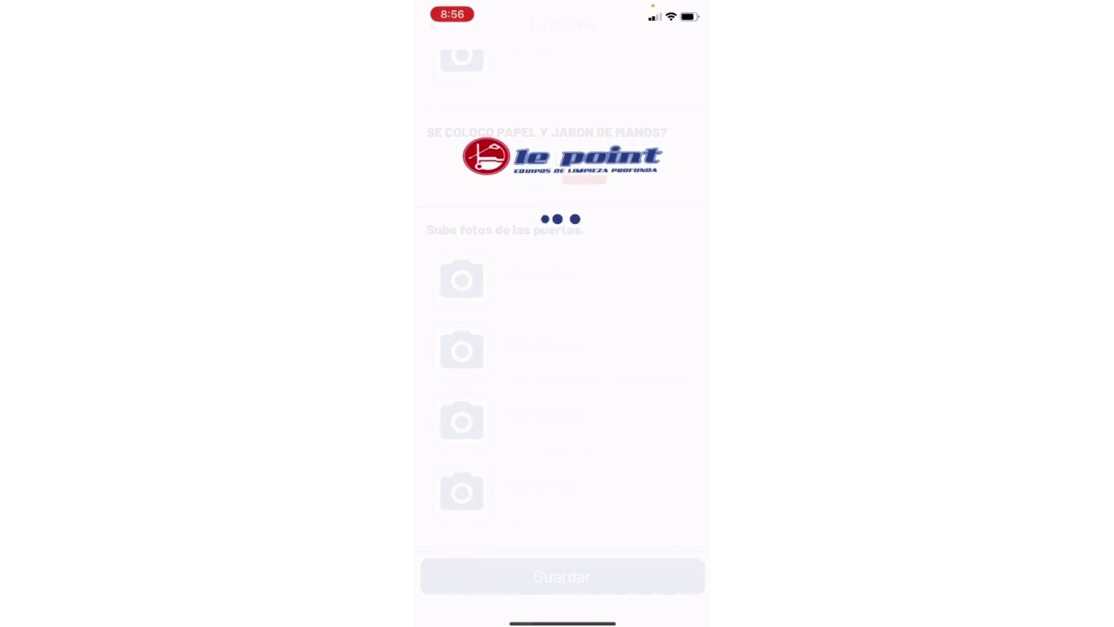
# Save the completed audit and dismiss the saved confirmation.
pyautogui.scroll(8, 563, 307)
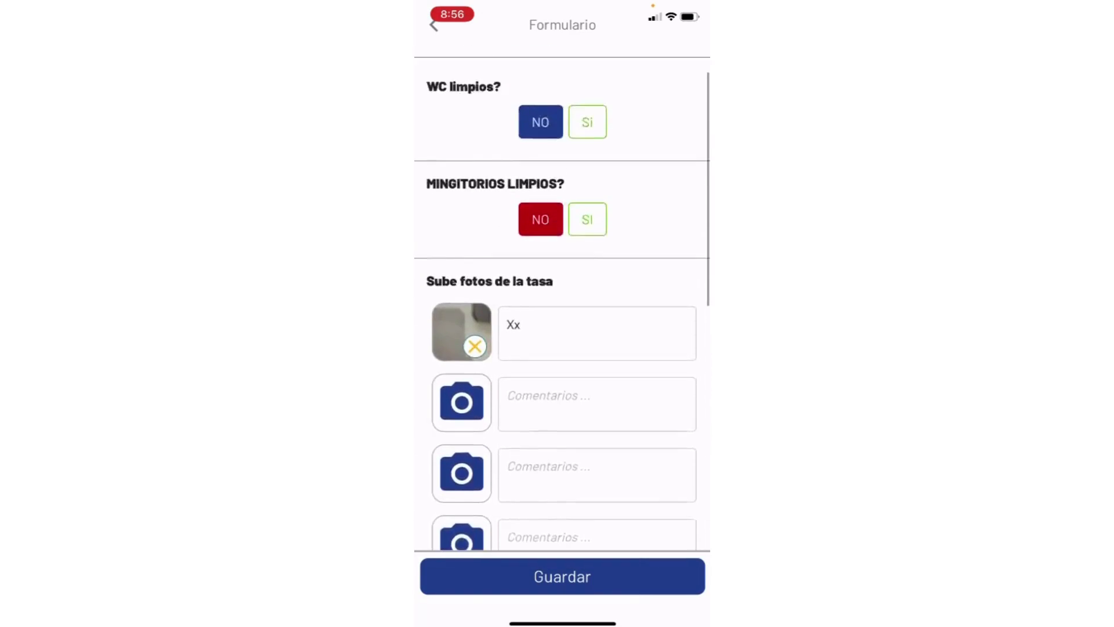
pyautogui.scroll(-10, 563, 308)
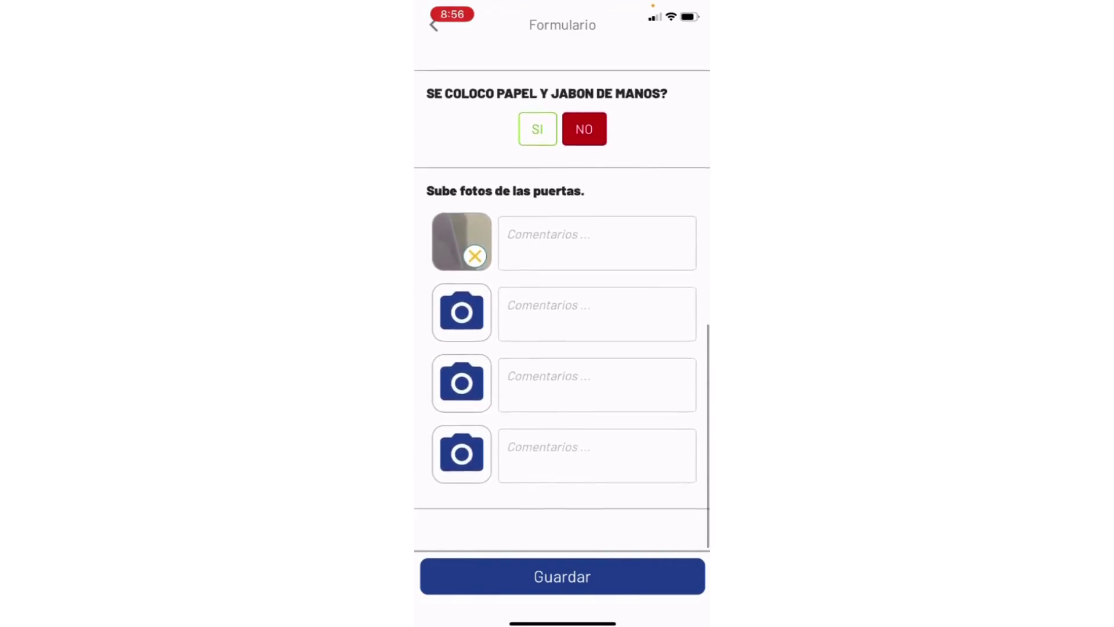
pyautogui.click(562, 576)
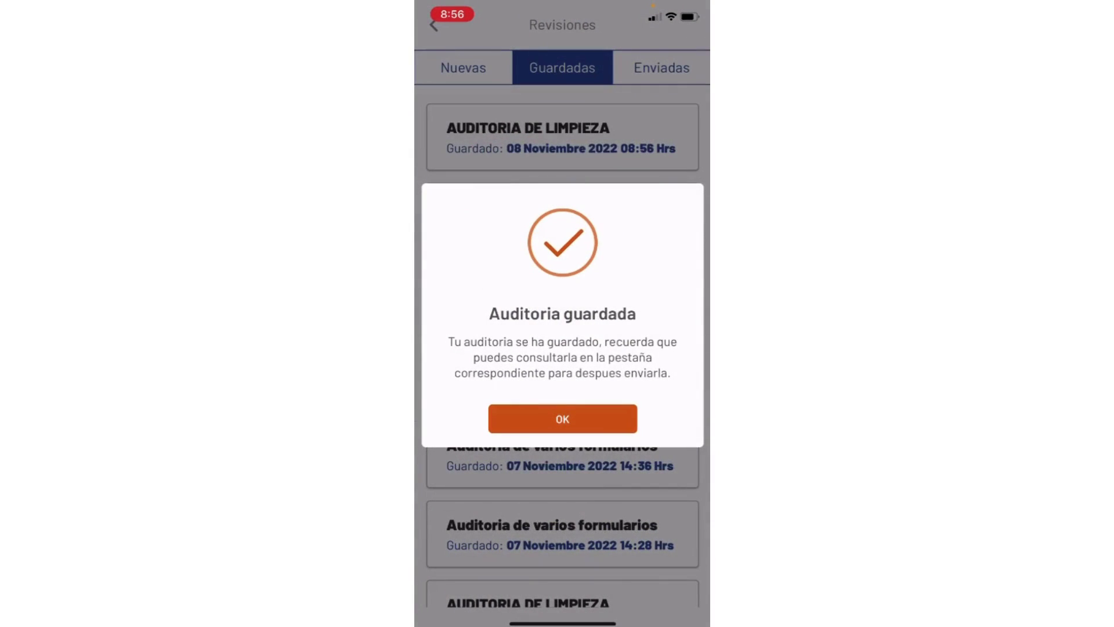
pyautogui.click(562, 418)
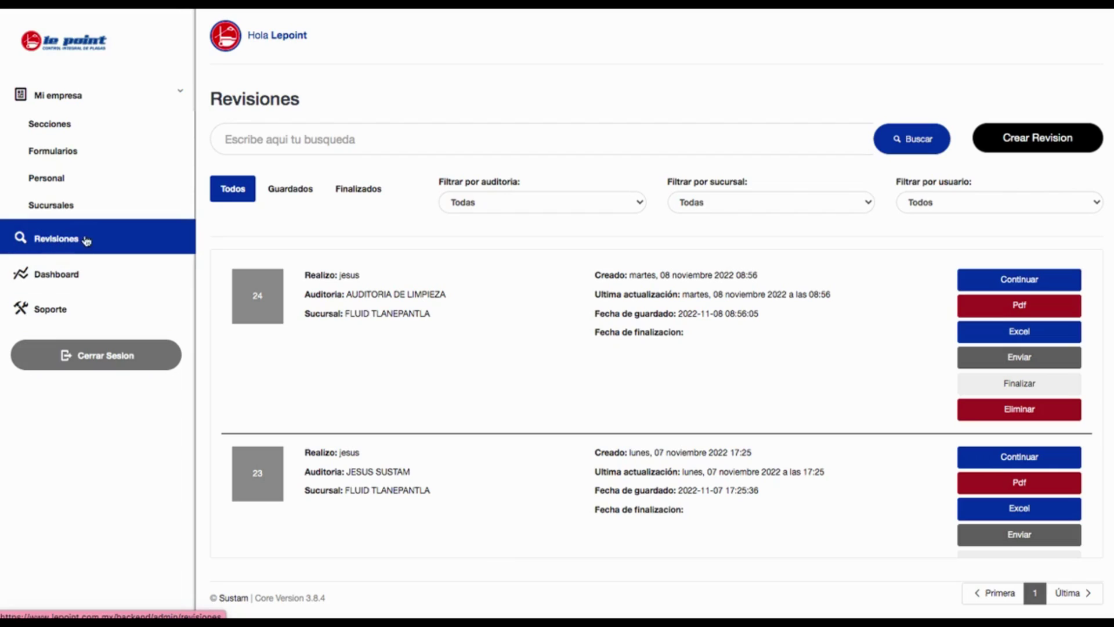
# Find revision 24 in the Revisiones list and open its detail page via Continuar.
pyautogui.moveTo(303, 275); pyautogui.dragTo(446, 294)
pyautogui.click(359, 296)
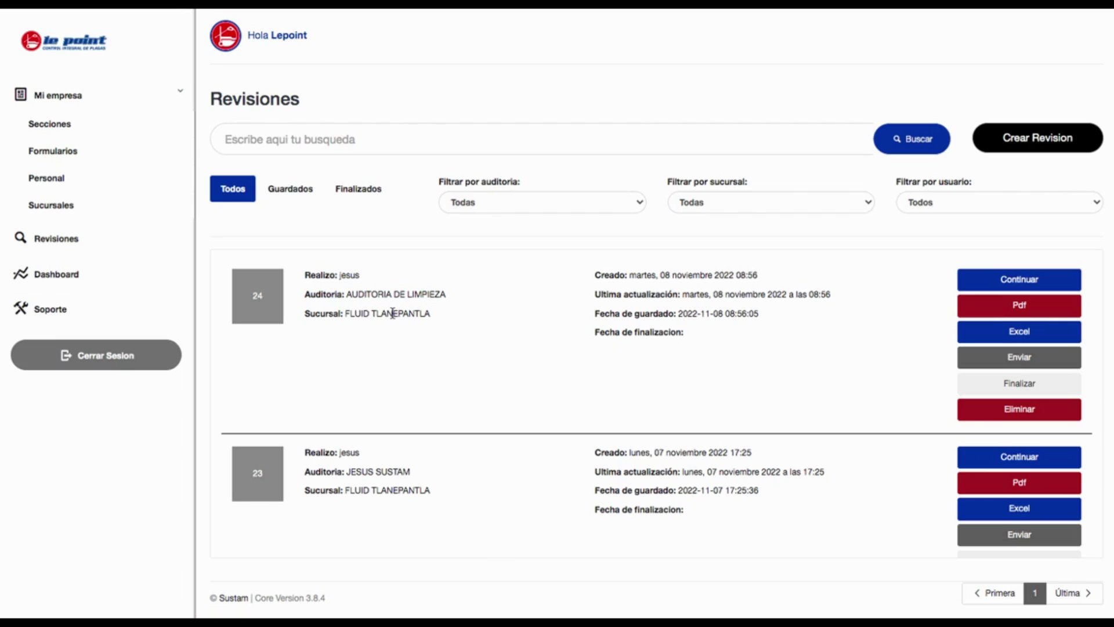
pyautogui.click(1004, 312)
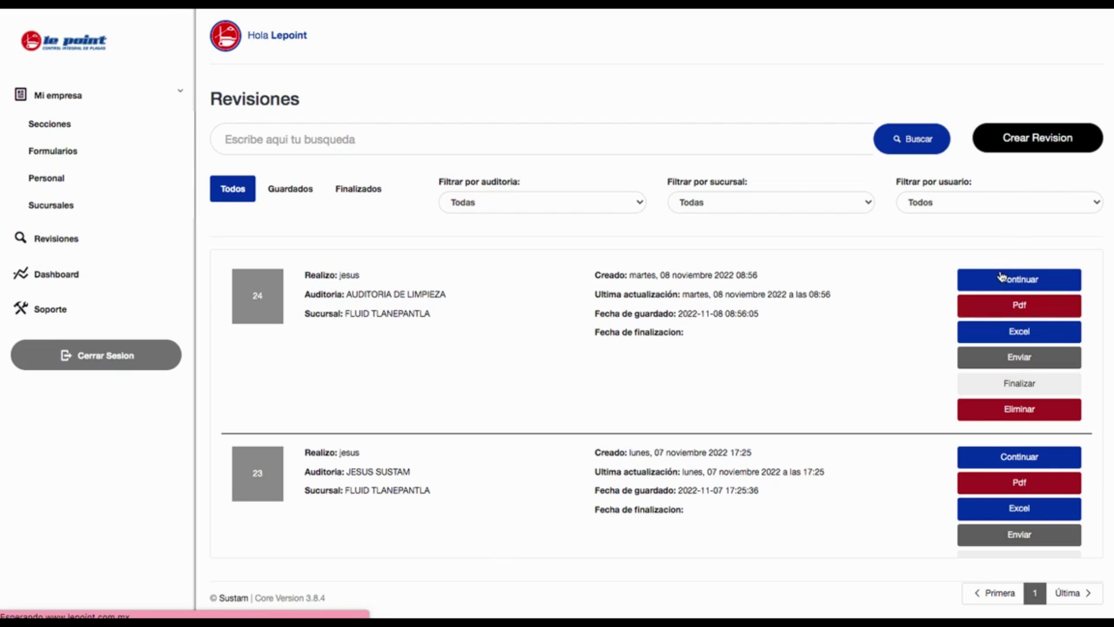
pyautogui.click(1002, 278)
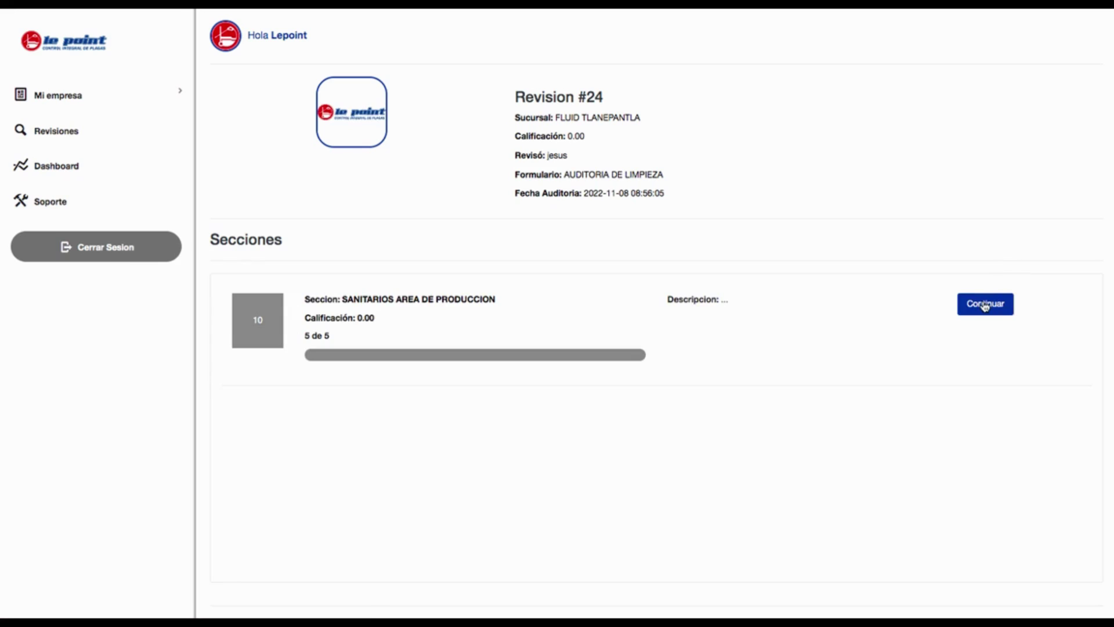
pyautogui.click(985, 307)
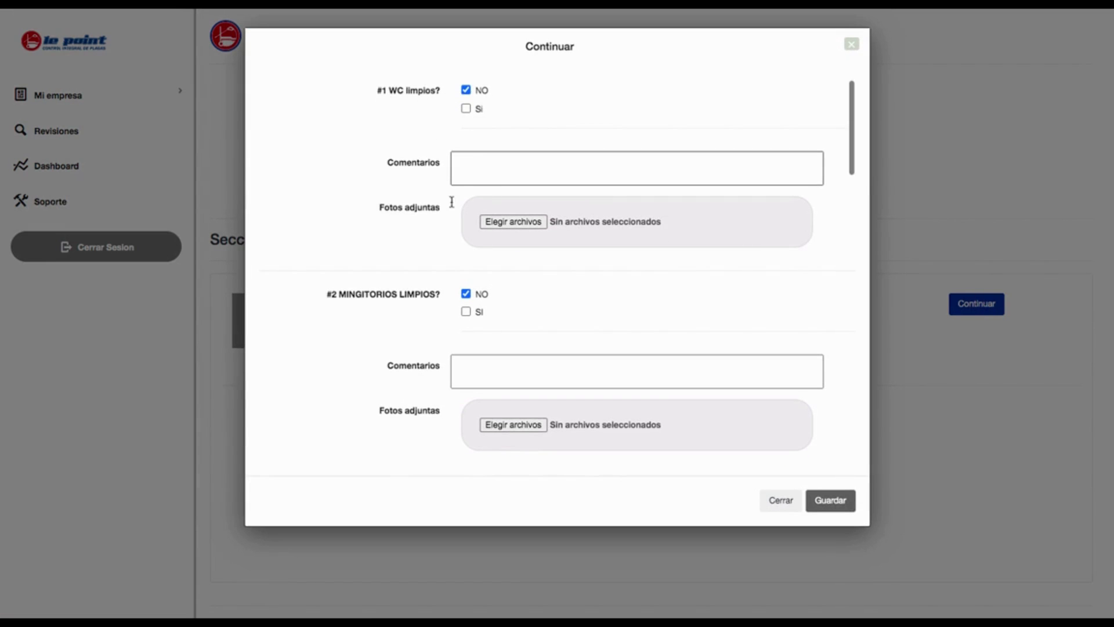
pyautogui.scroll(-1, 451, 261)
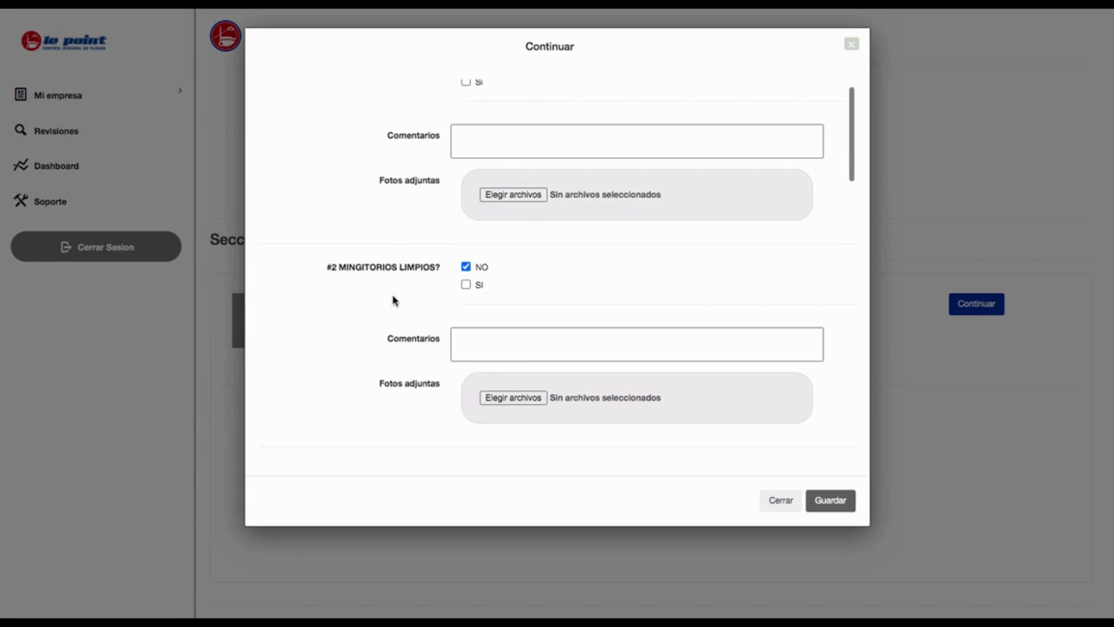
pyautogui.scroll(-5, 463, 278)
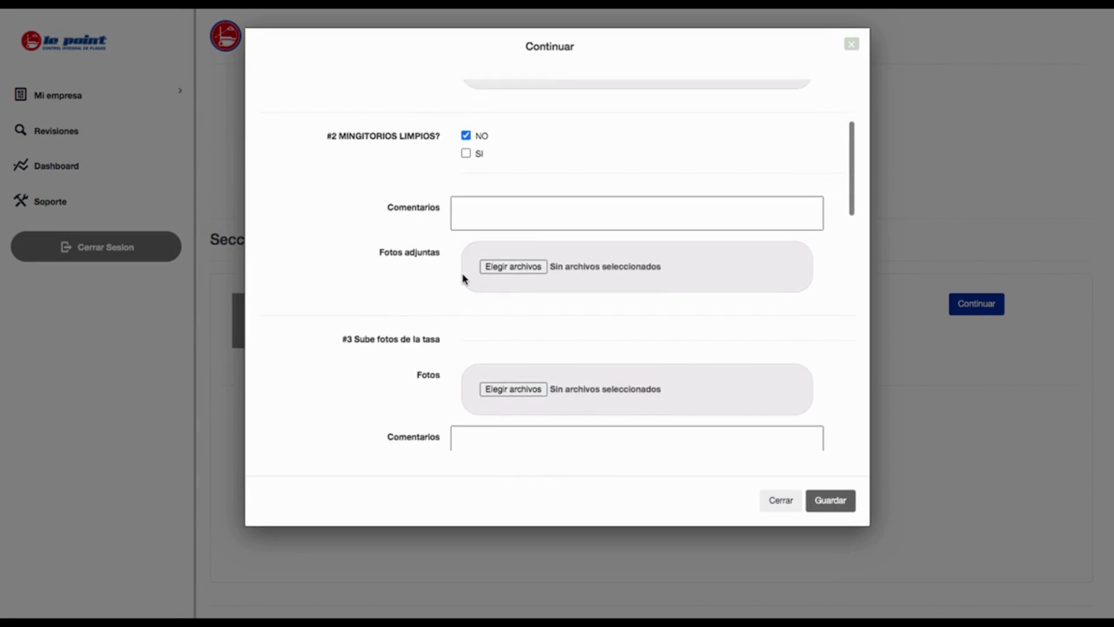
pyautogui.scroll(-4, 464, 278)
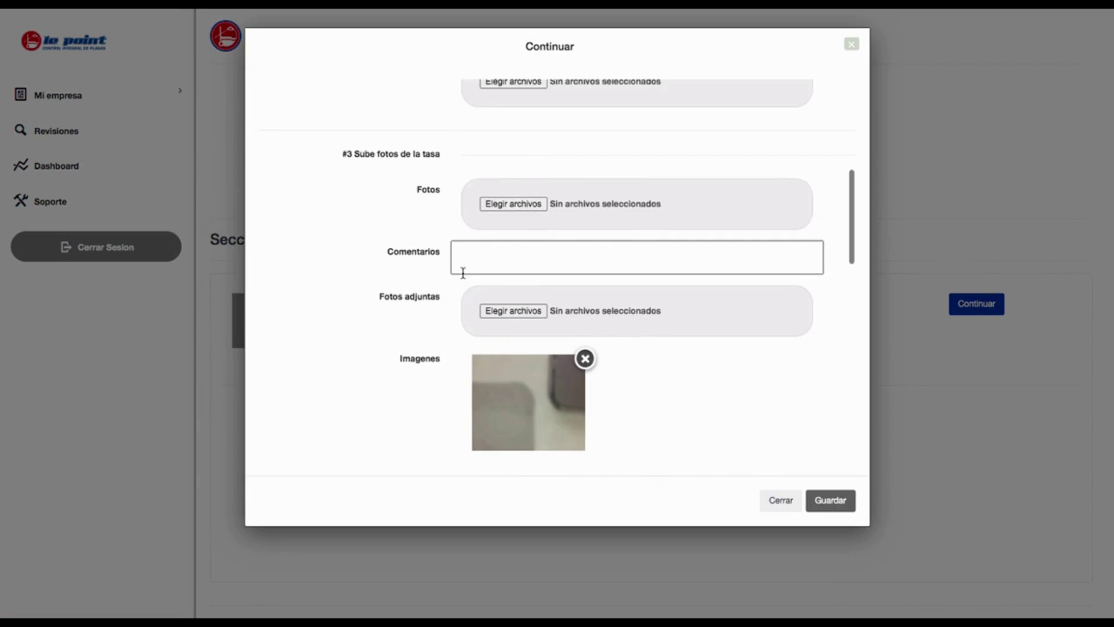
pyautogui.scroll(-3, 465, 293)
pyautogui.scroll(-7, 508, 259)
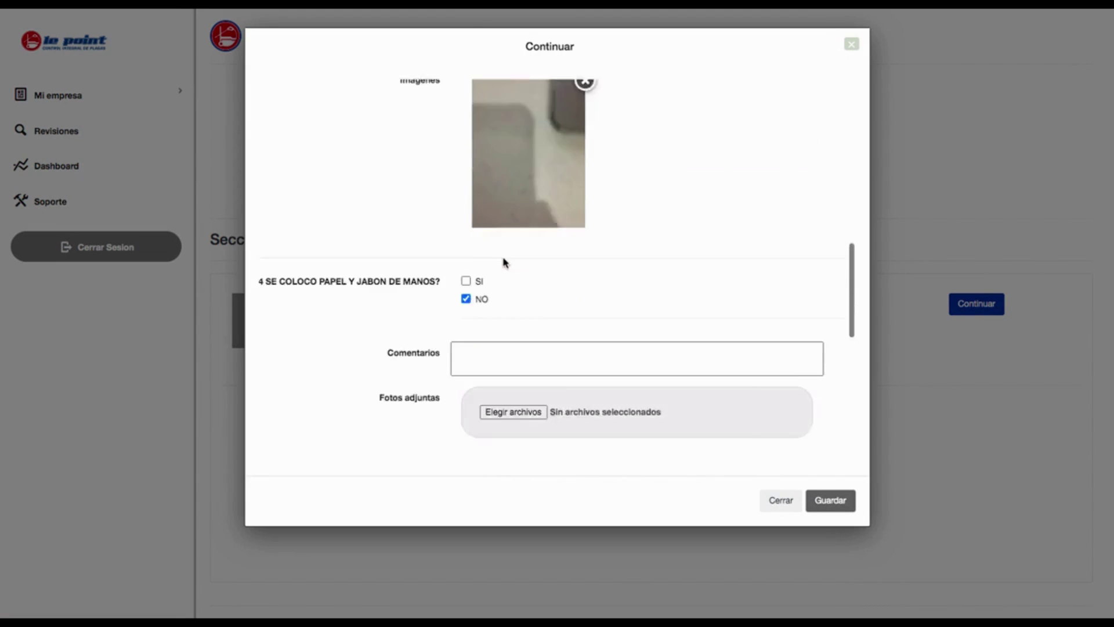
pyautogui.scroll(-1, 505, 261)
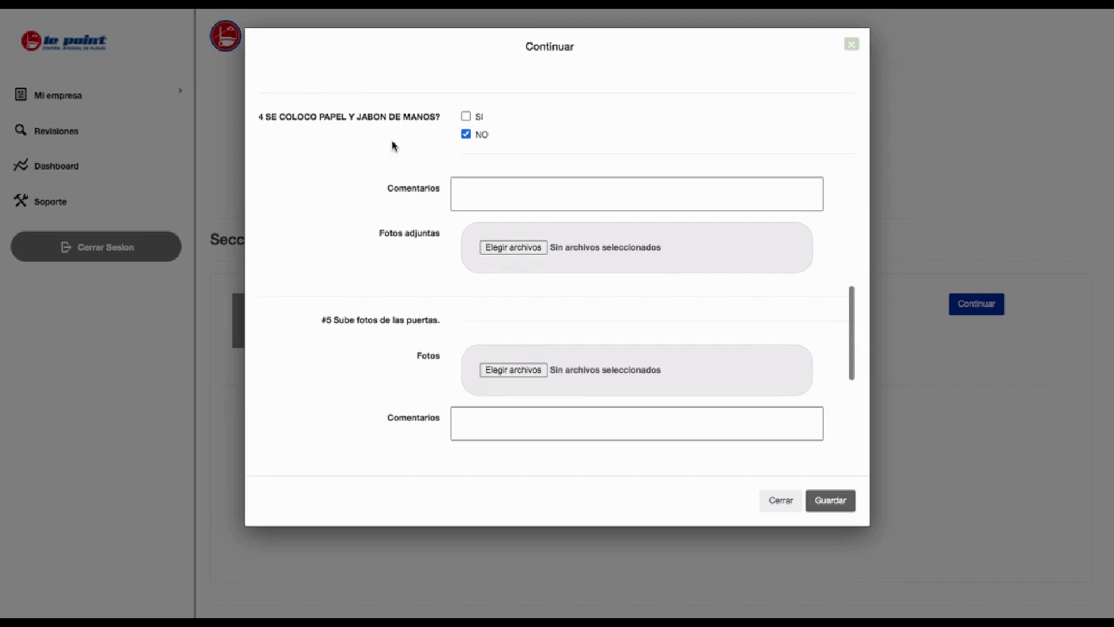
pyautogui.scroll(-2, 447, 197)
pyautogui.scroll(-4, 447, 197)
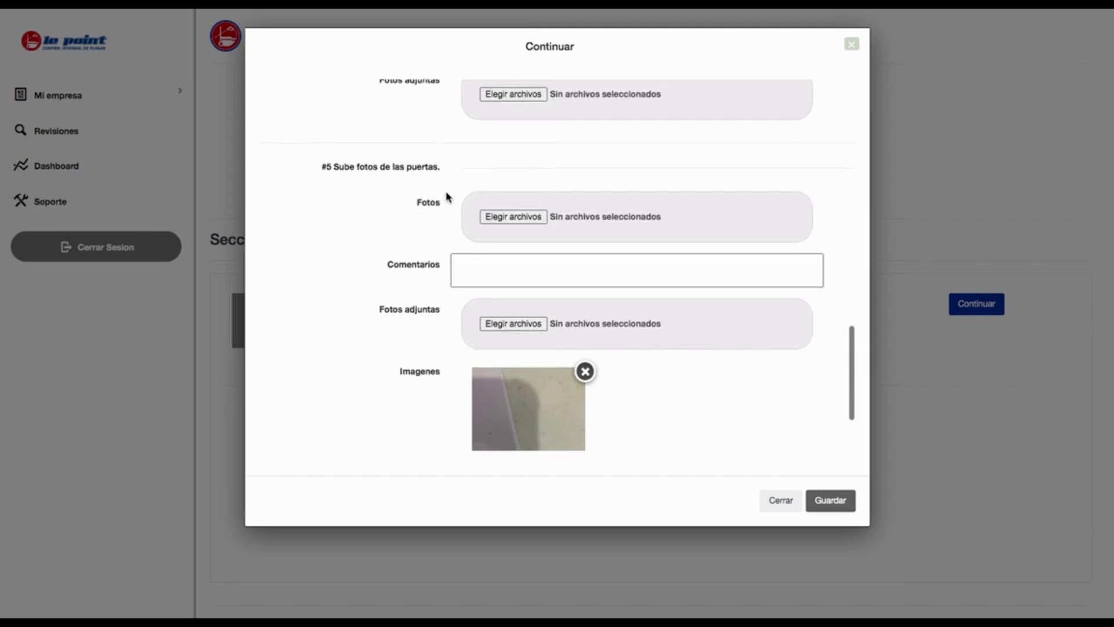
pyautogui.scroll(-3, 455, 226)
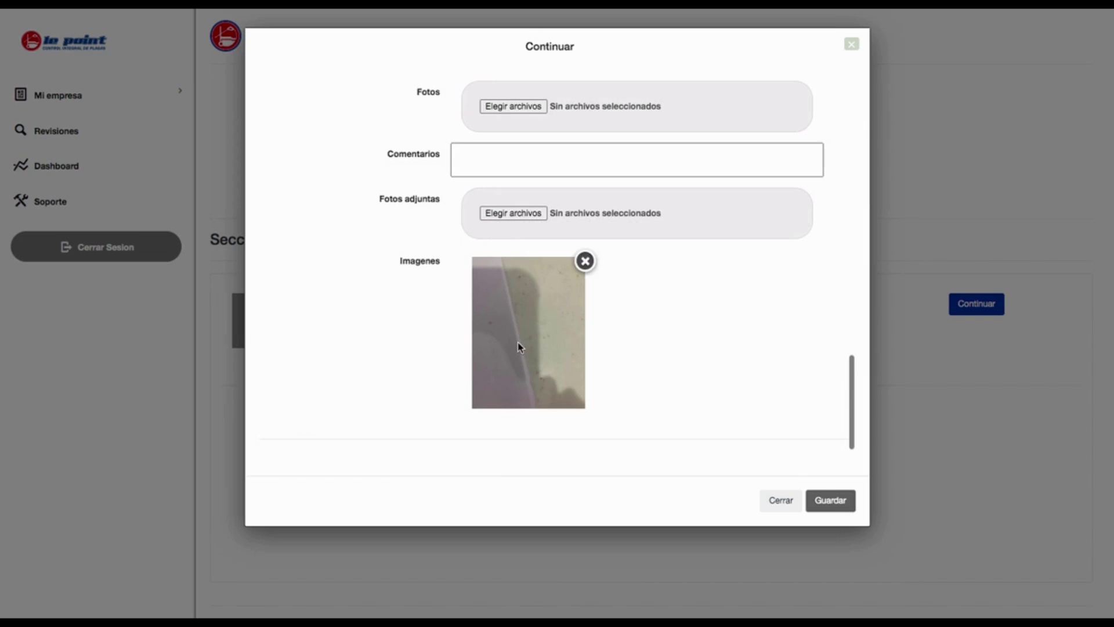
pyautogui.scroll(15, 519, 346)
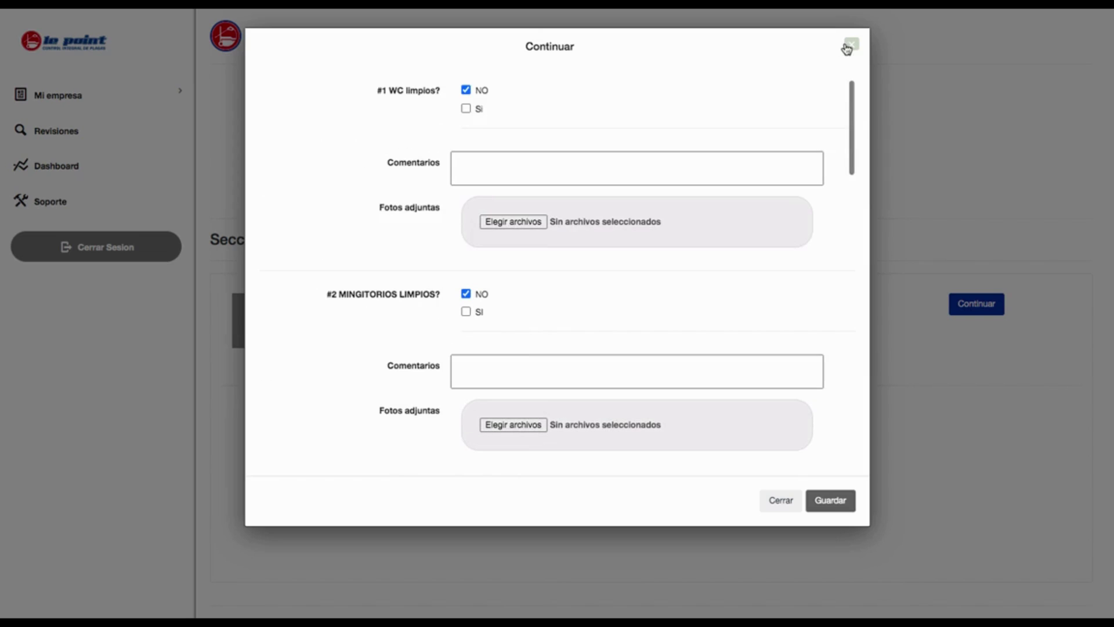
pyautogui.click(850, 44)
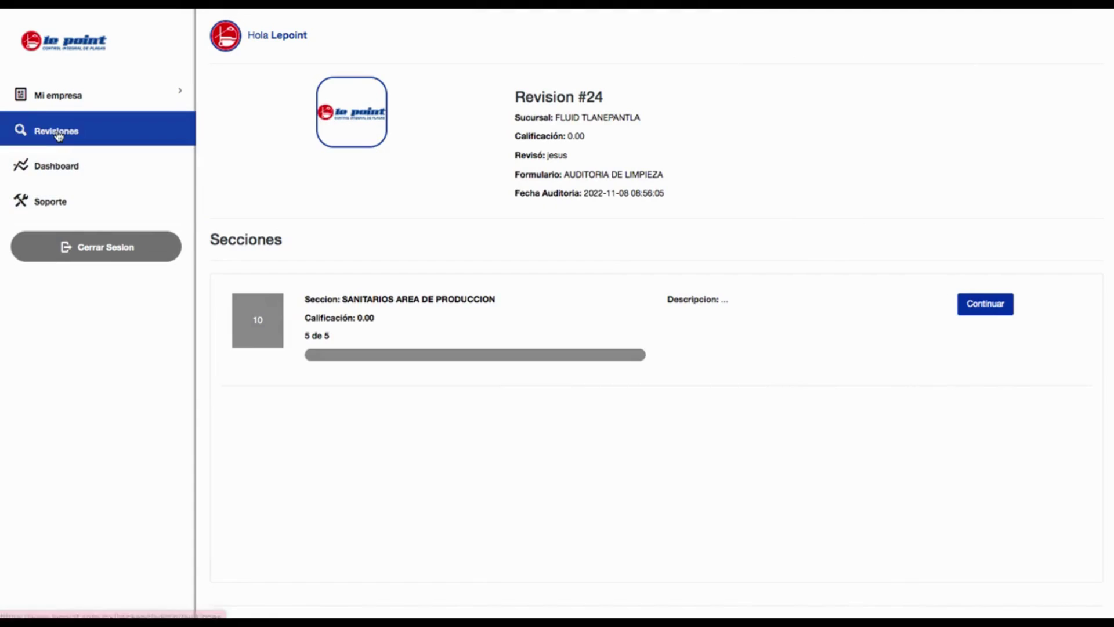
# From the Revisiones list, open revision 24's PDF and scroll through its answers and photos.
pyautogui.click(57, 132)
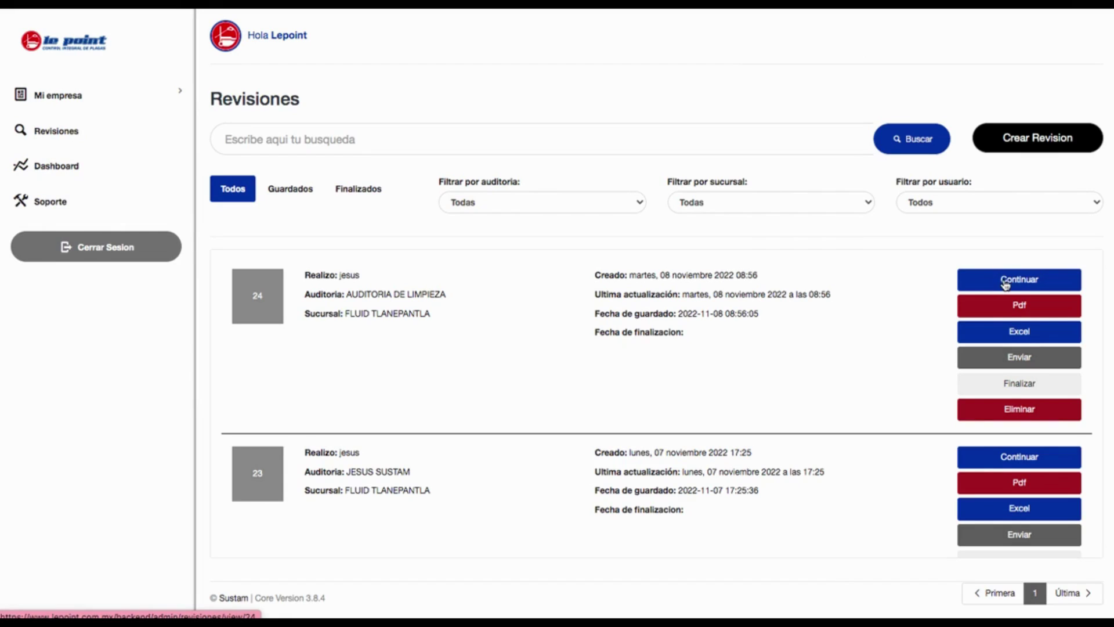
pyautogui.click(1007, 306)
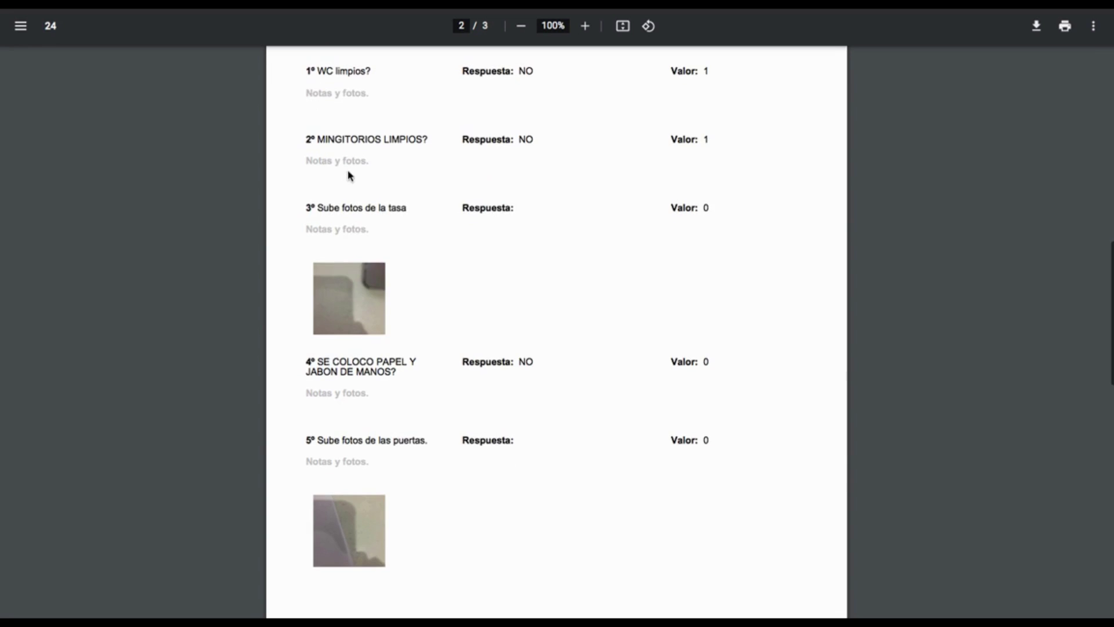
pyautogui.scroll(-1, 348, 174)
pyautogui.scroll(-3, 378, 254)
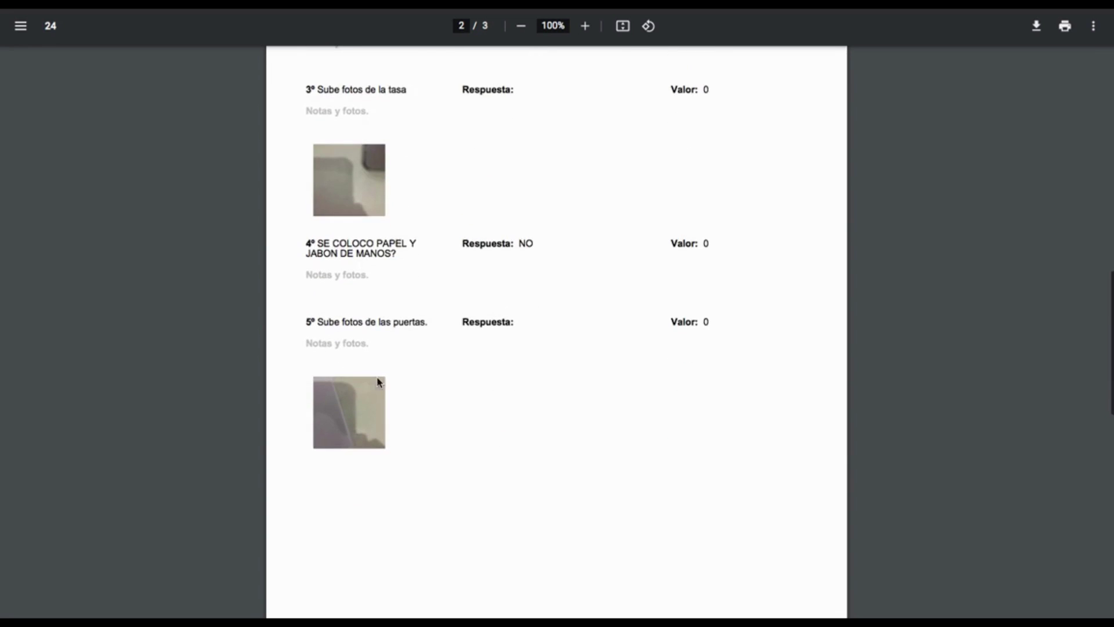
pyautogui.scroll(-10, 372, 370)
pyautogui.scroll(12, 371, 368)
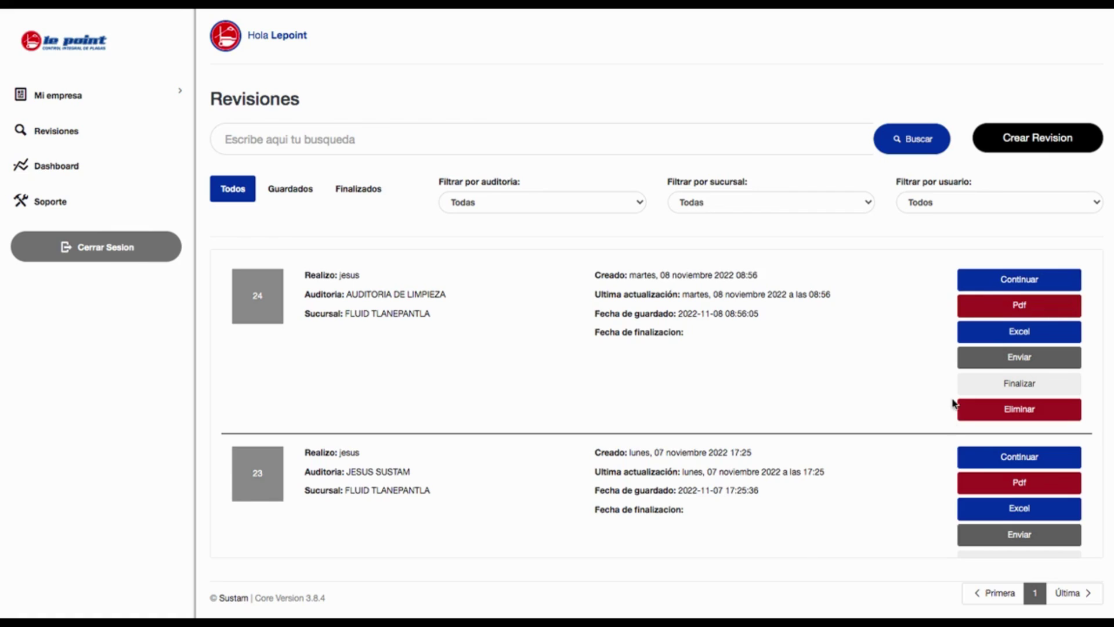
# Export revision 24 to Excel, save it, and open 'Revisiones numero 24.xls'.
pyautogui.click(1010, 348)
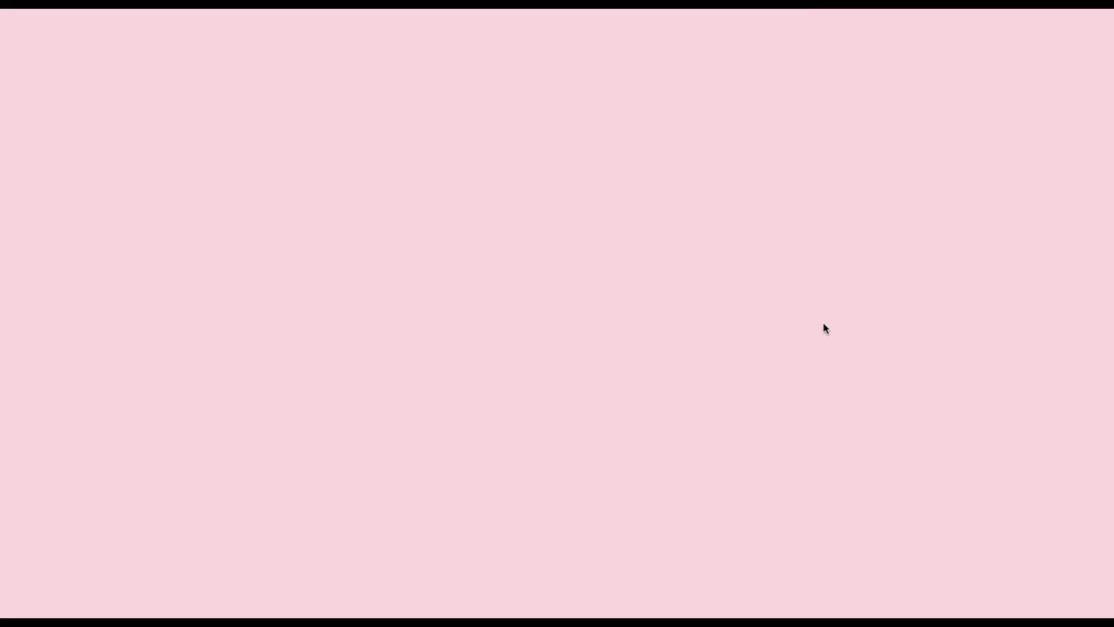
pyautogui.click(775, 239)
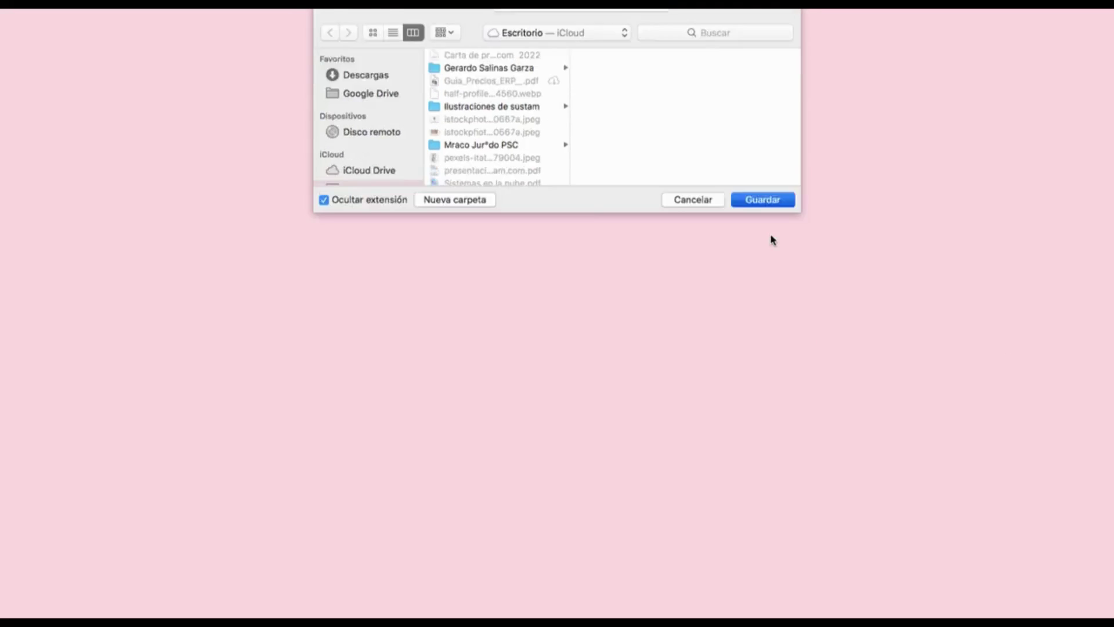
pyautogui.click(41, 605)
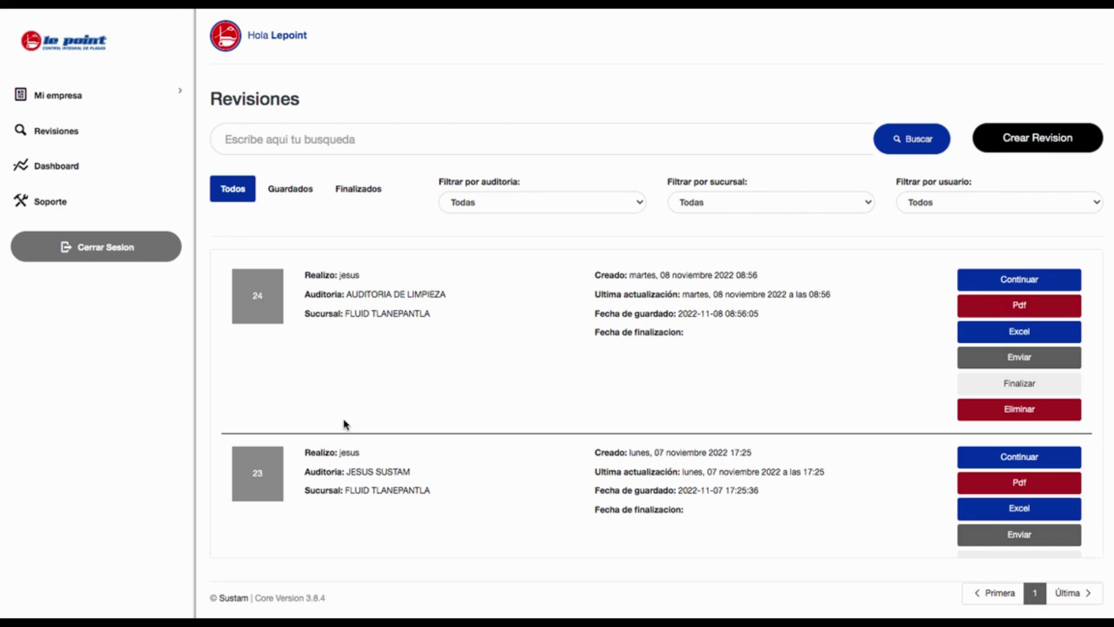
pyautogui.click(381, 400)
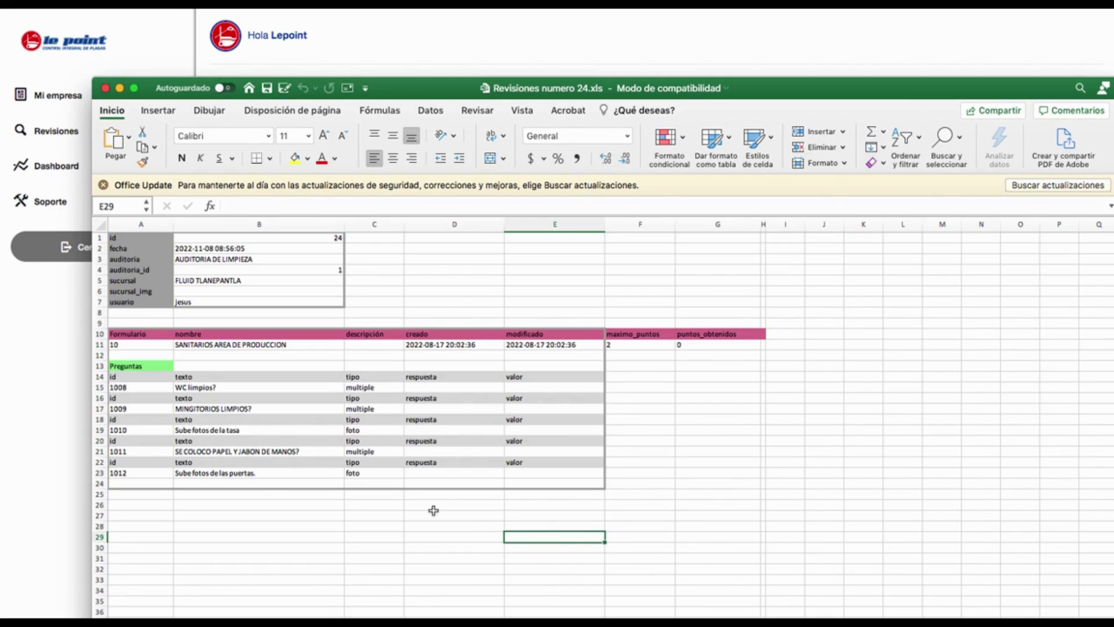
# Select the question rows B15:C22, scroll through the sheet, then close Excel.
pyautogui.click(255, 388)
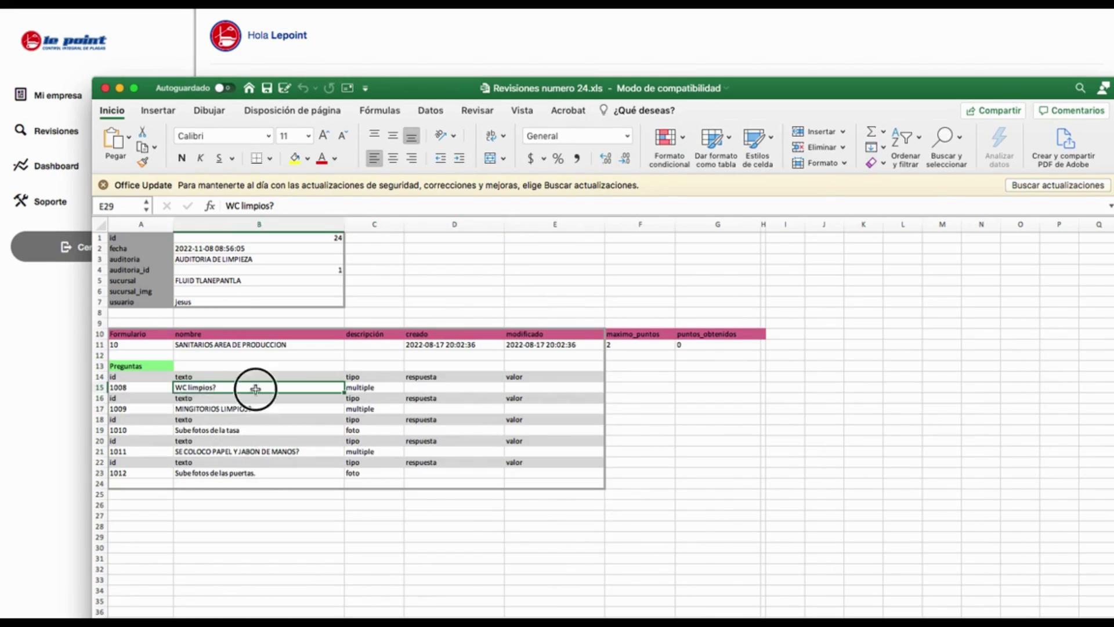
pyautogui.moveTo(256, 389); pyautogui.dragTo(357, 461)
pyautogui.click(431, 502)
pyautogui.scroll(-4, 431, 503)
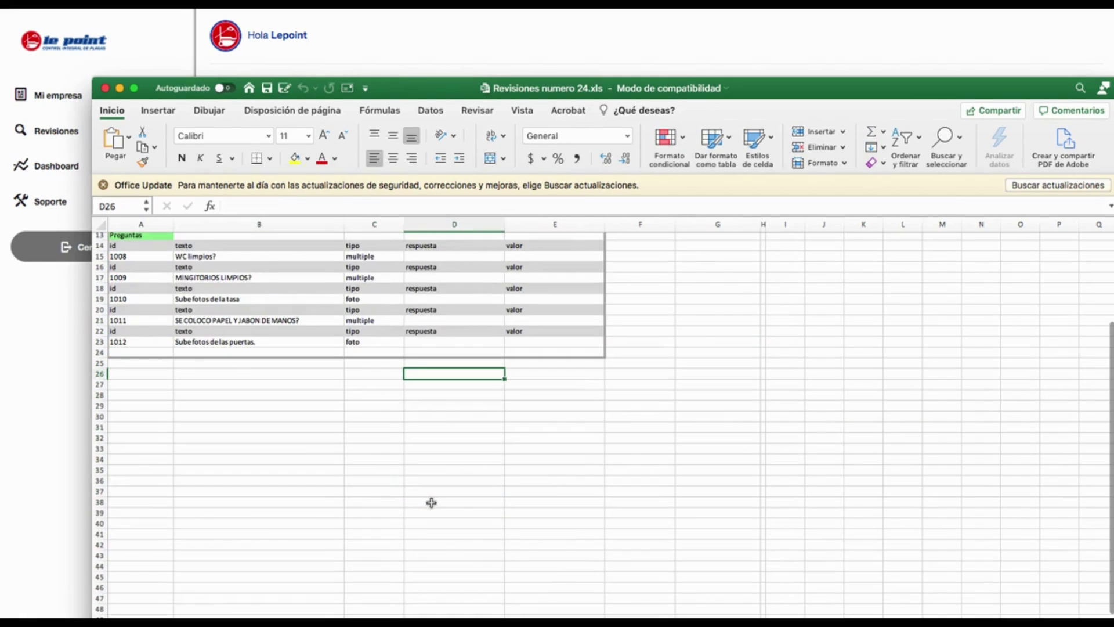
pyautogui.click(105, 88)
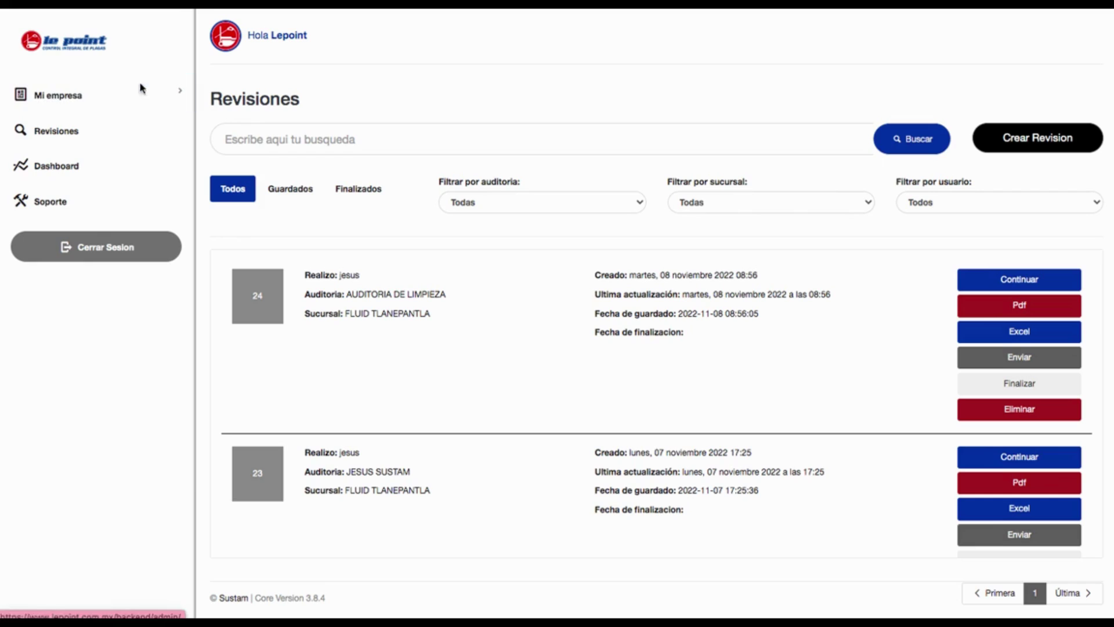
pyautogui.click(390, 51)
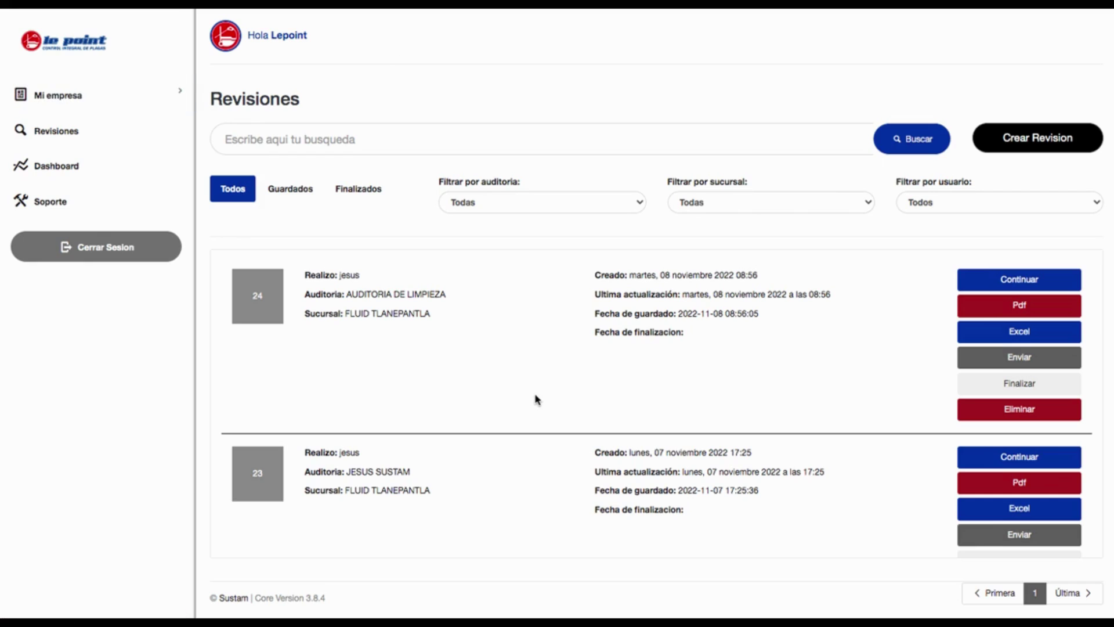